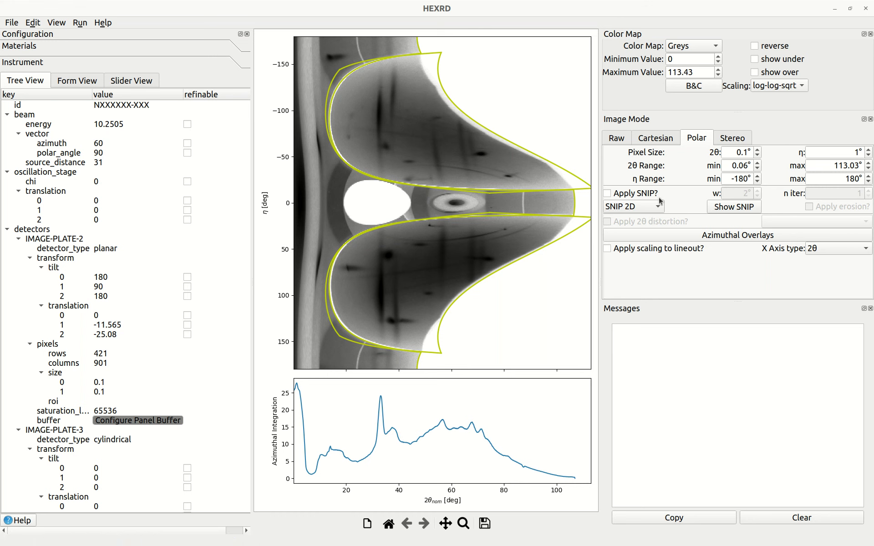
Step: Apply SNIP 1D background subtraction to the polar view with a width of 3°
click(634, 207)
click(632, 209)
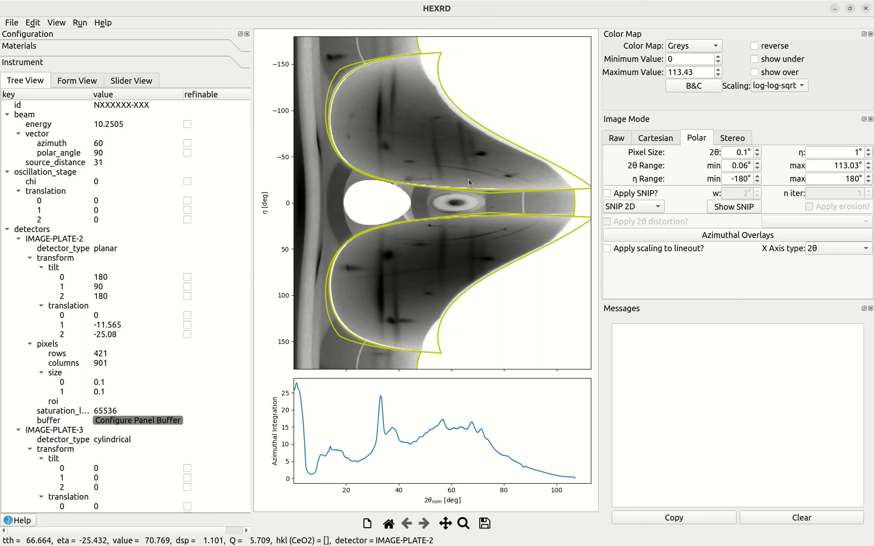
click(646, 210)
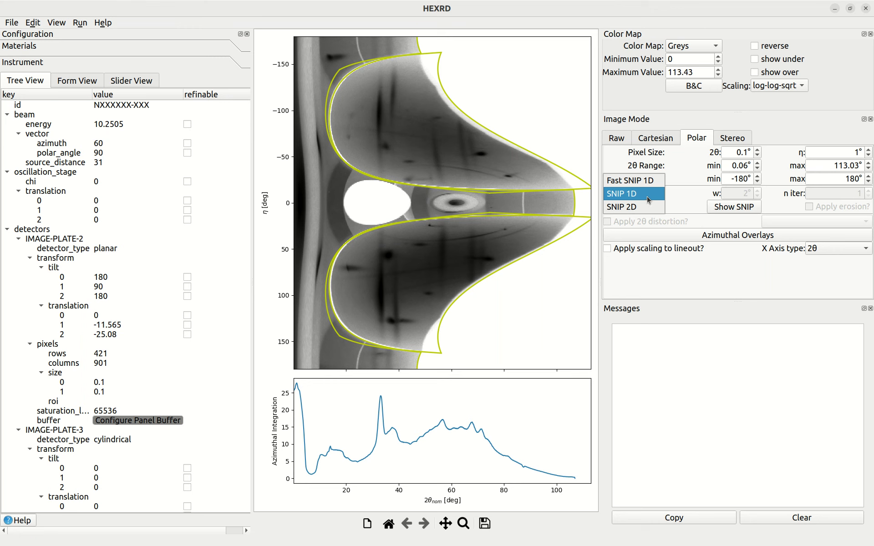
click(646, 196)
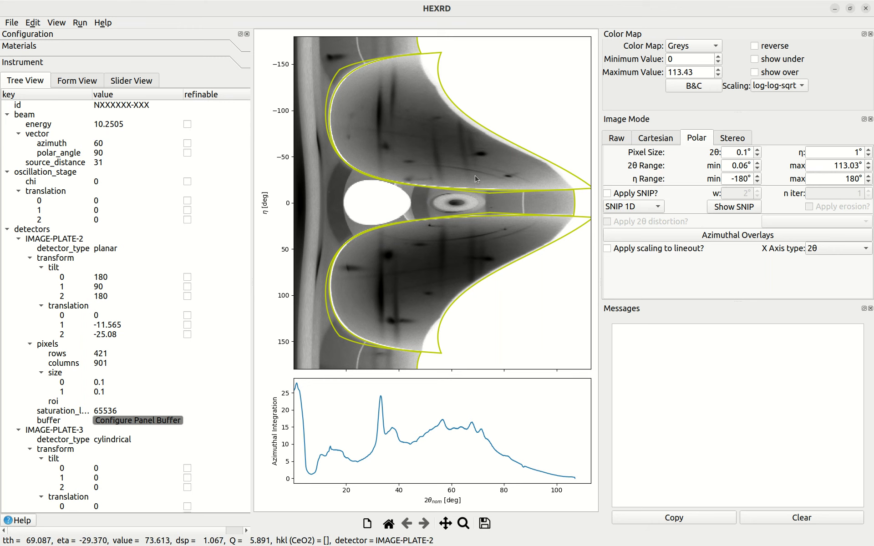
click(655, 195)
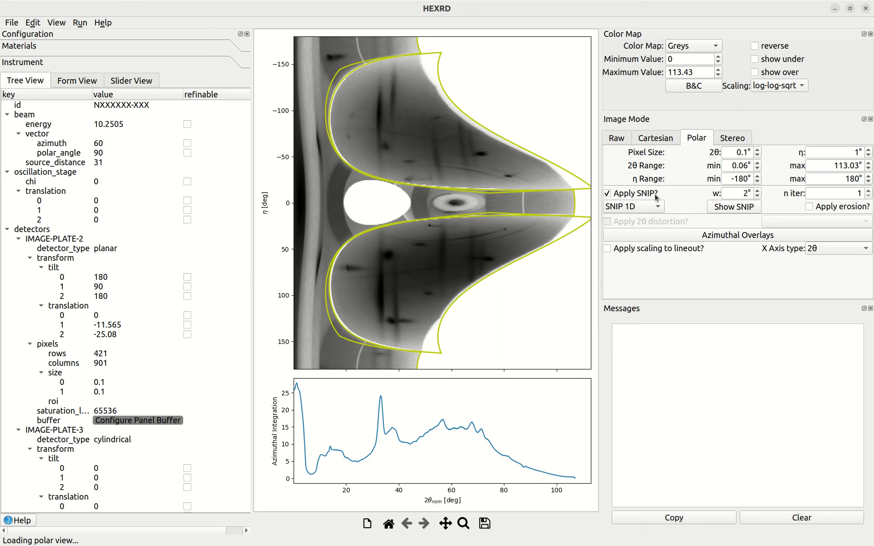
click(746, 194)
text(3)
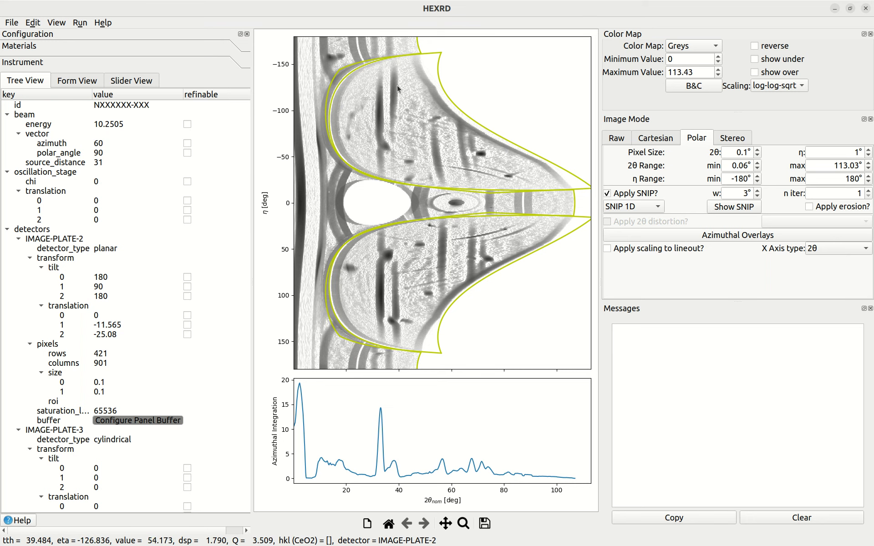
Step: Close the Color Map and Image Mode panels and float the Messages panel over the lower part of the plot
click(871, 35)
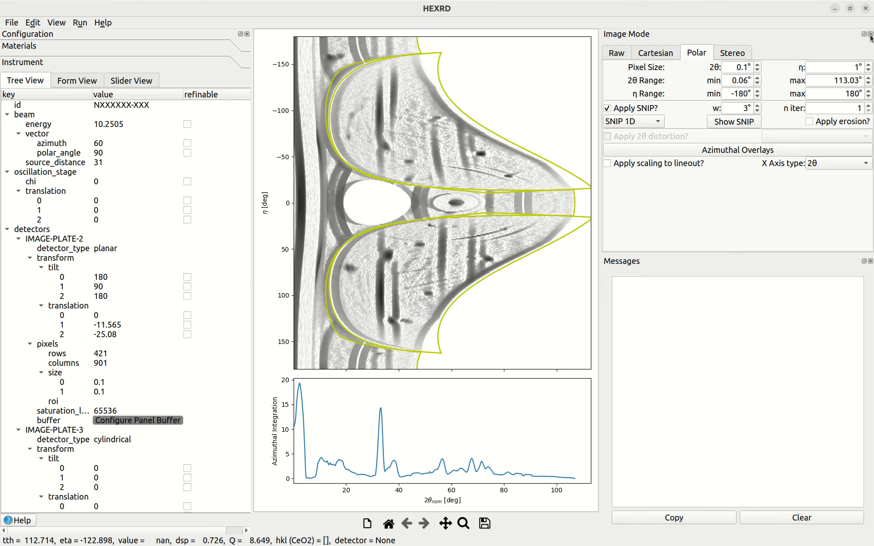
click(871, 35)
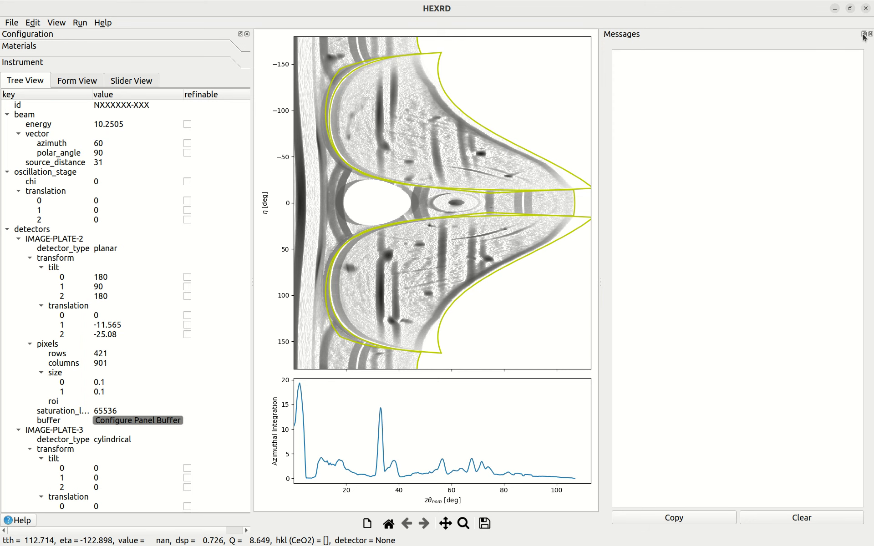
drag(750, 31, 749, 348)
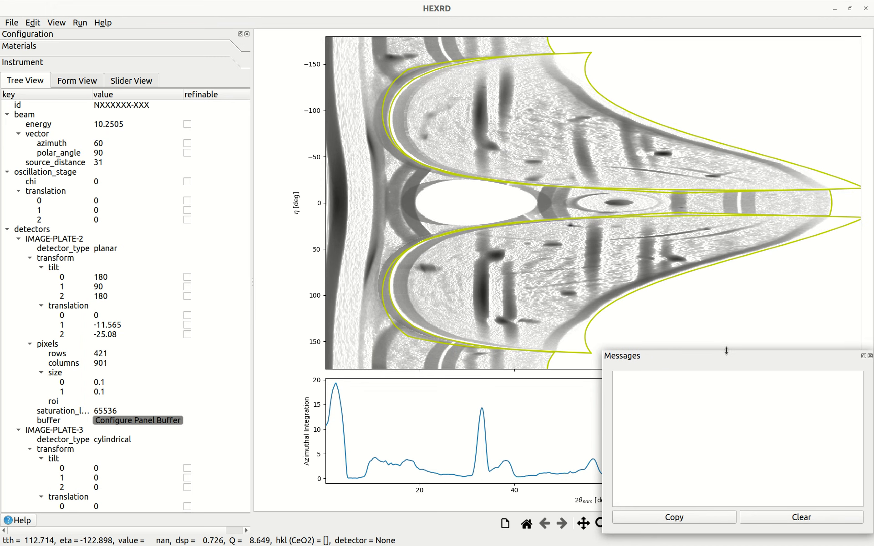
click(57, 22)
mouse_move(61, 35)
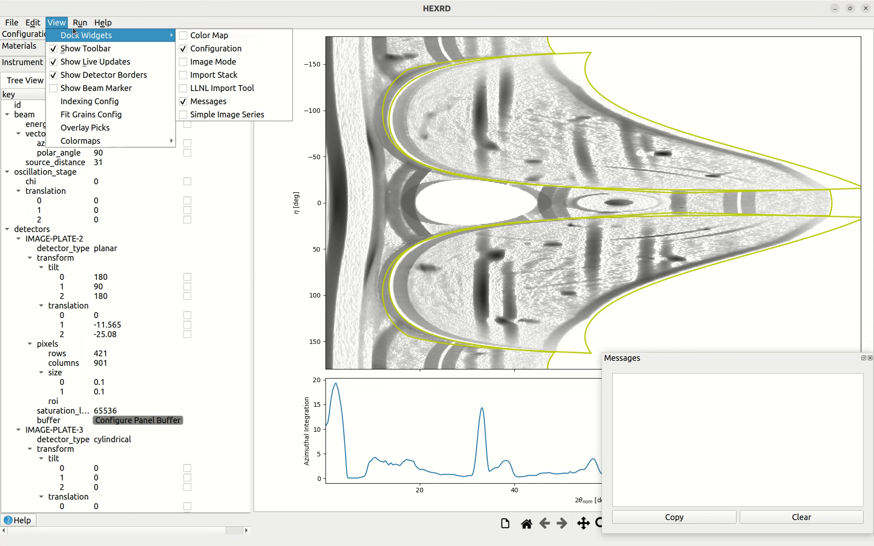
click(58, 25)
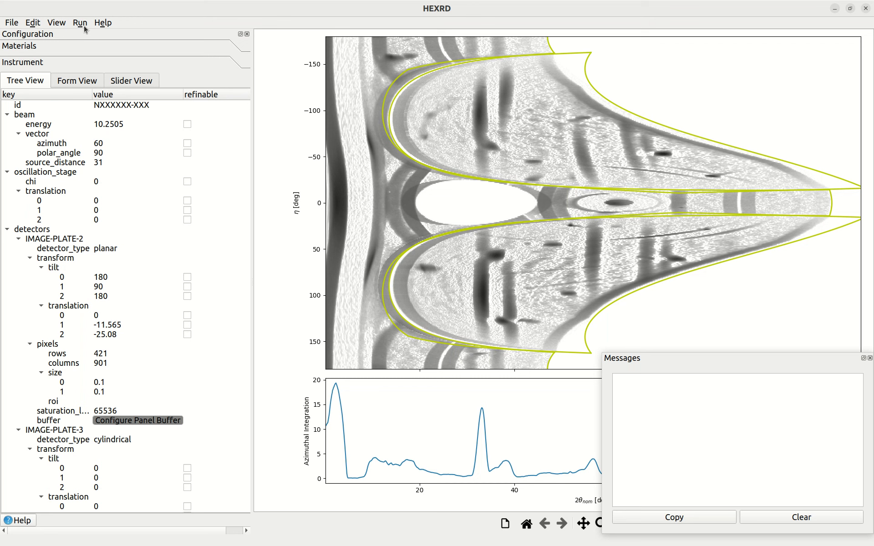
Step: Start a structureless calibration using the Hand pick method
click(80, 24)
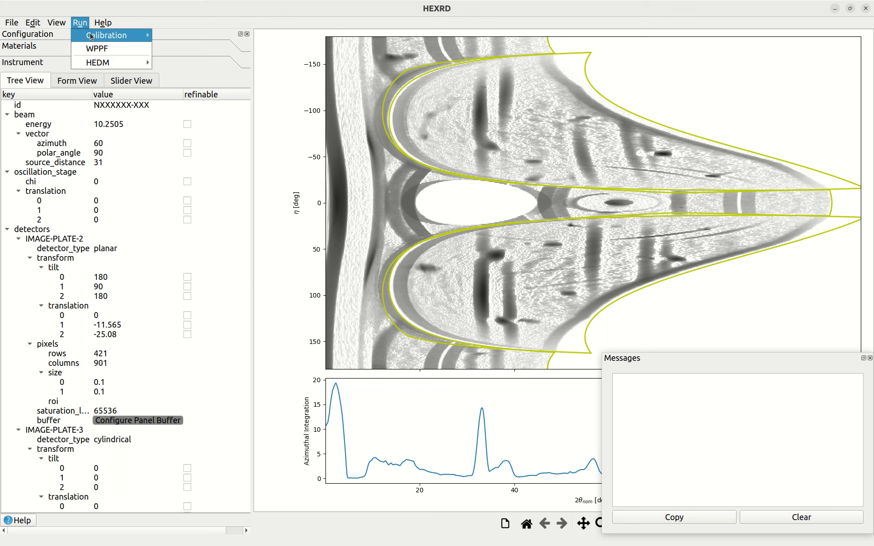
mouse_move(102, 37)
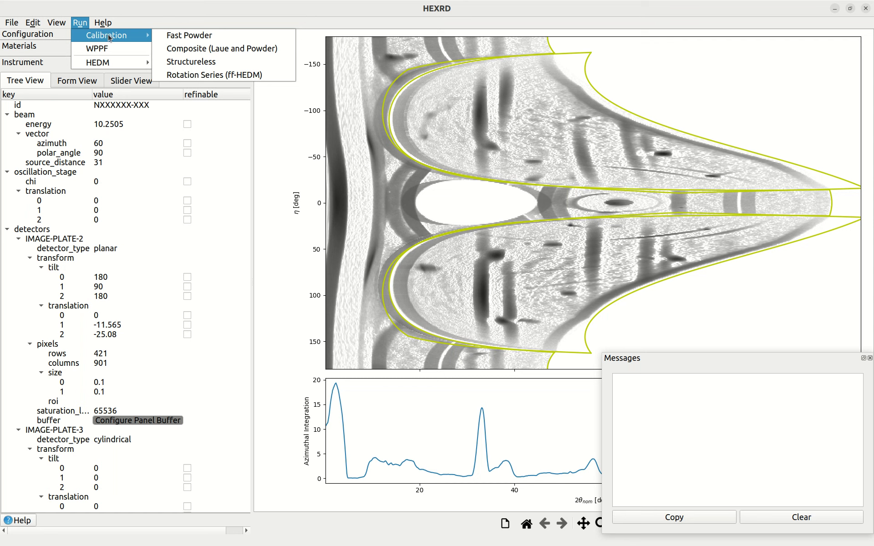
click(250, 64)
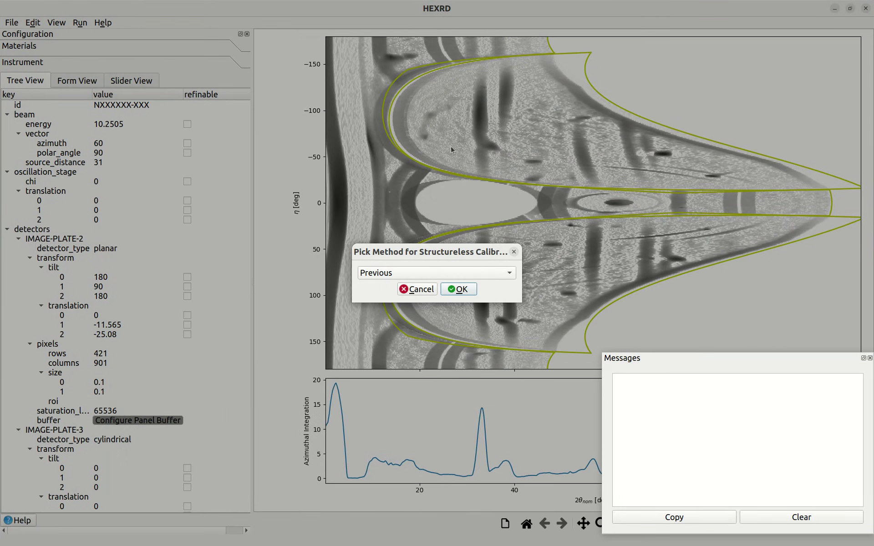
click(432, 272)
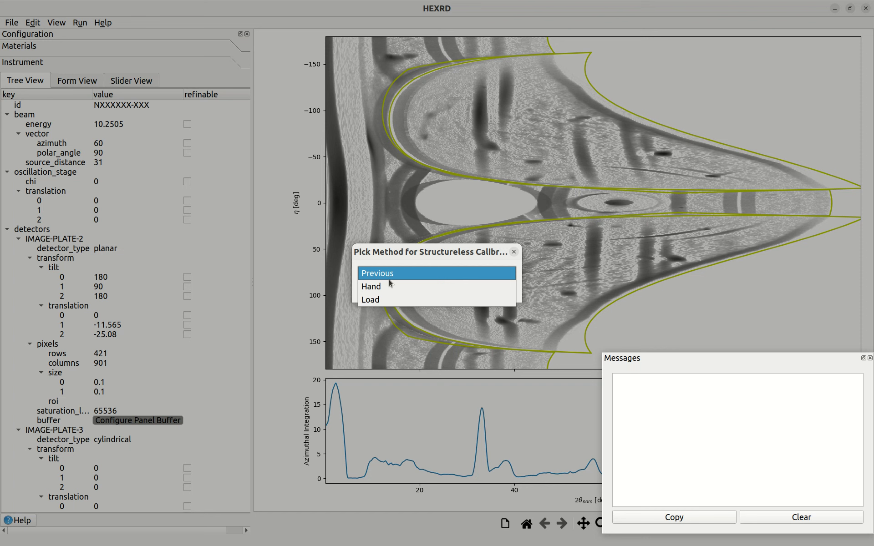
click(393, 290)
click(383, 301)
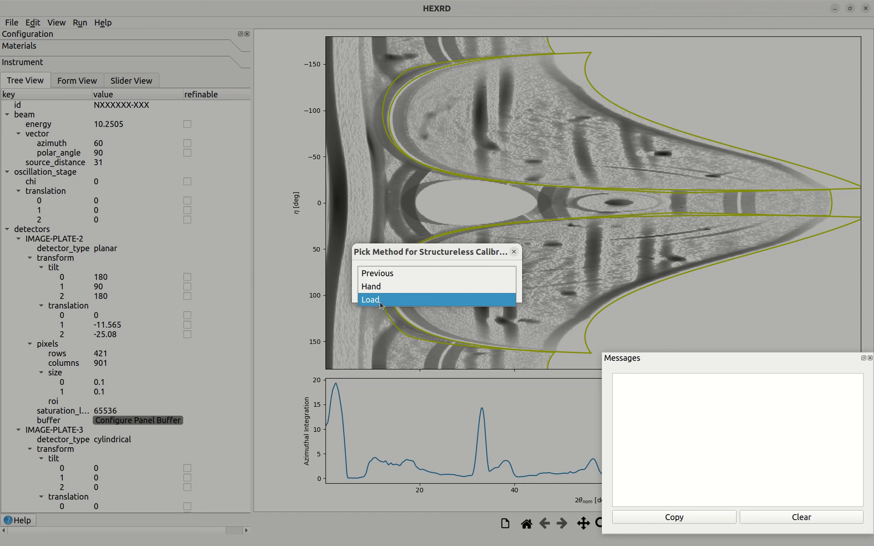
click(389, 290)
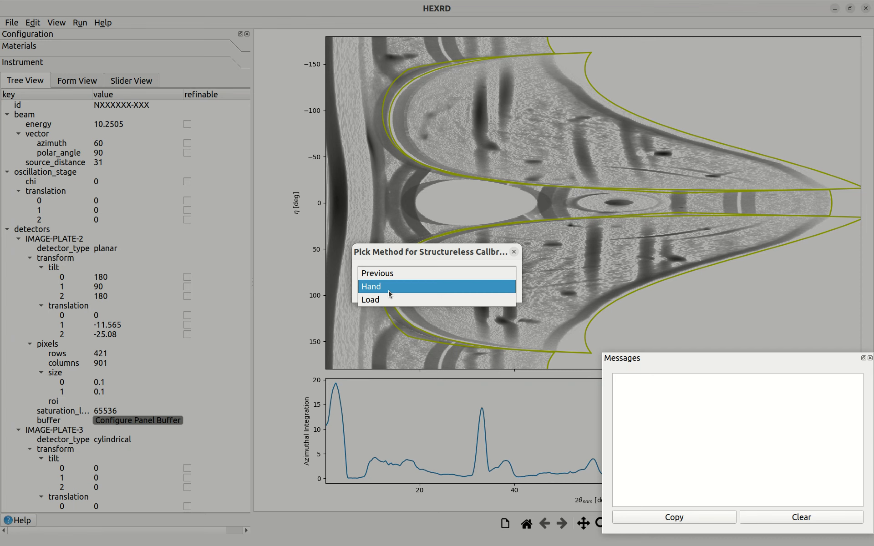
click(389, 290)
click(457, 290)
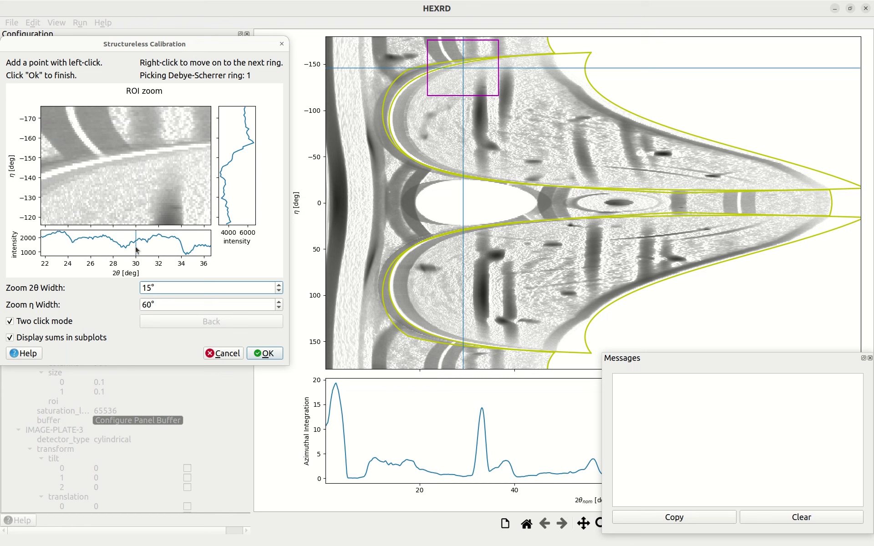
Step: Disable the sums in the zoom subplots and pick ring 1 points near 2θ 31° between η about -180° and -158°
click(54, 343)
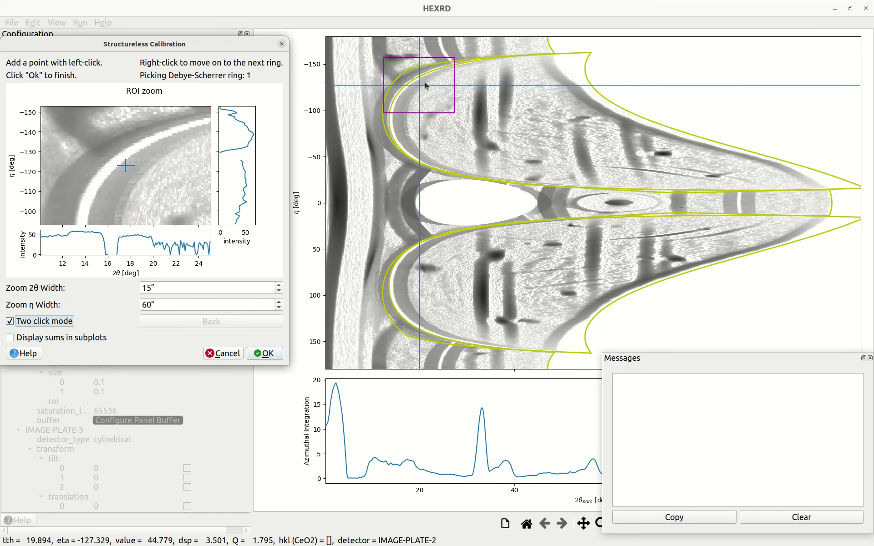
click(473, 56)
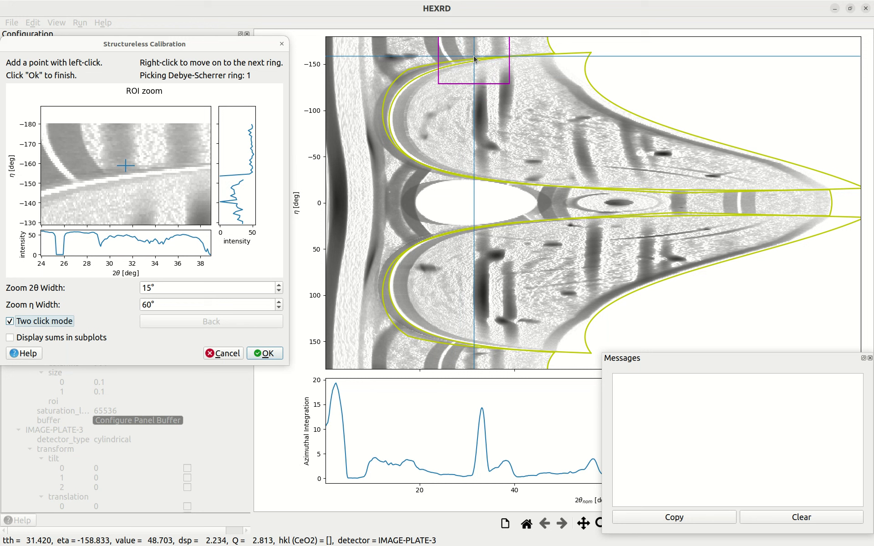
click(117, 124)
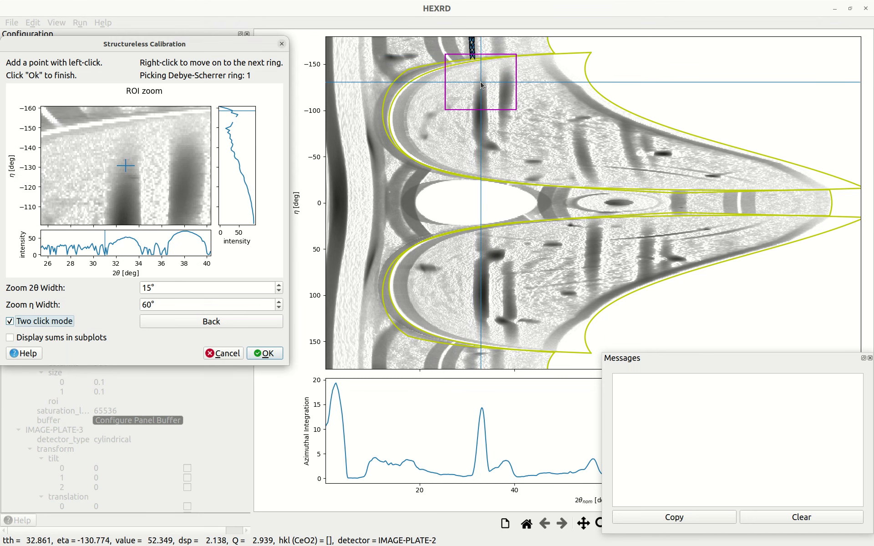
Step: Pick ring 1 points down the dark band near 2θ 33° on the upper detector, from η about -150° to -93°
click(125, 134)
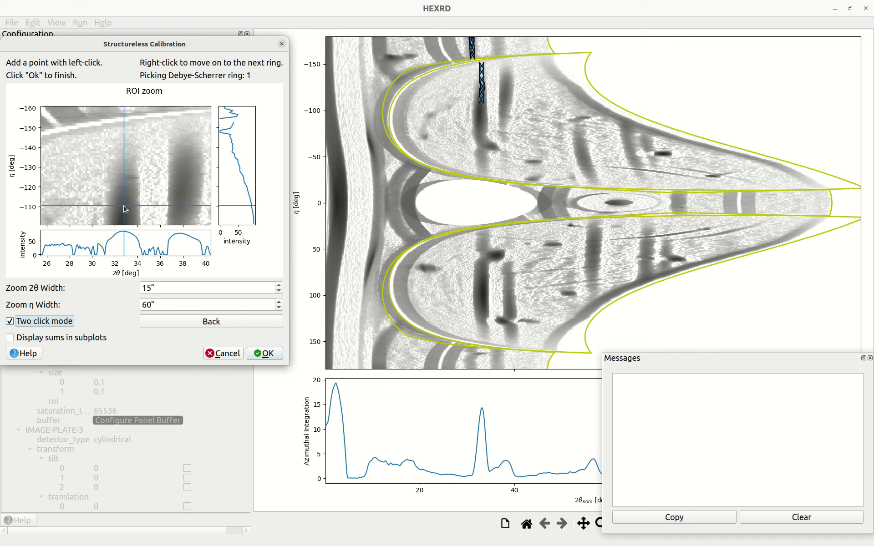
click(480, 118)
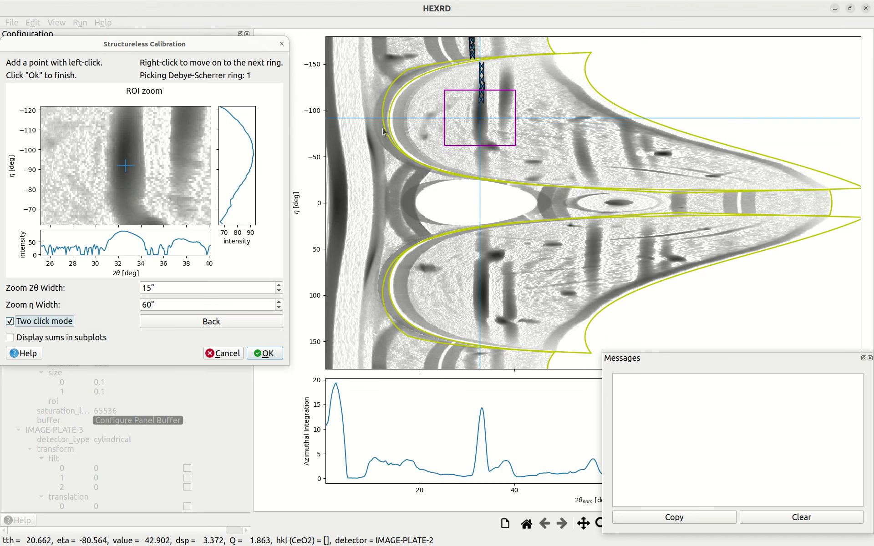
click(126, 146)
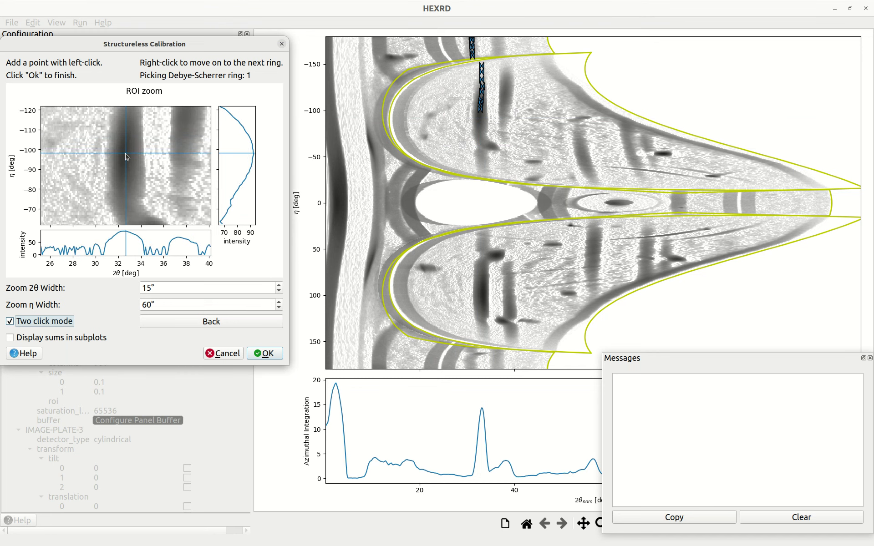
click(448, 128)
click(482, 117)
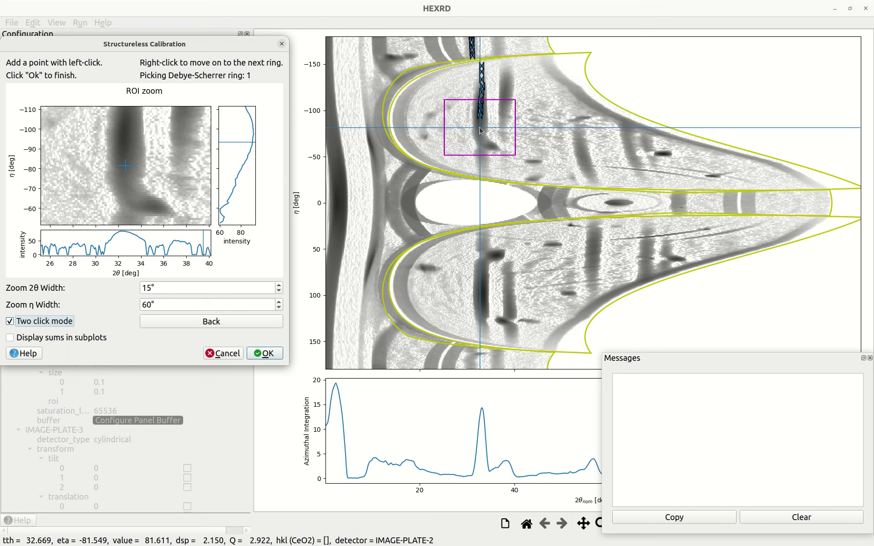
Step: Continue the ring 1 points on the upper detector down to its lower edge at η about -35°, avoiding the dark spot
click(481, 131)
click(127, 154)
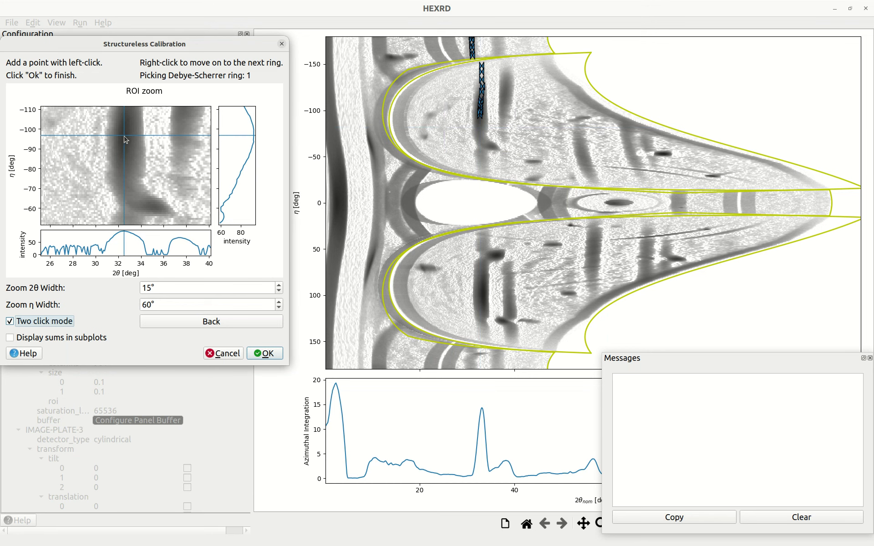
click(126, 178)
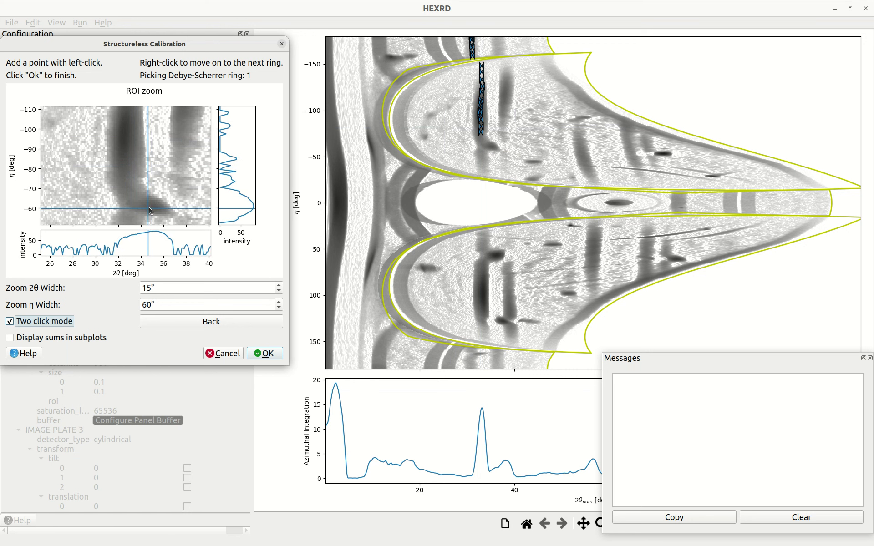
click(128, 195)
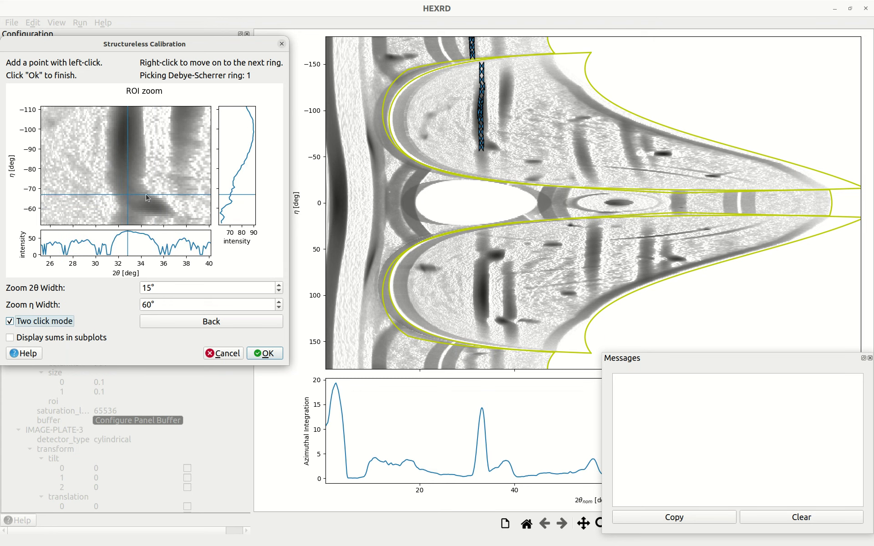
click(481, 162)
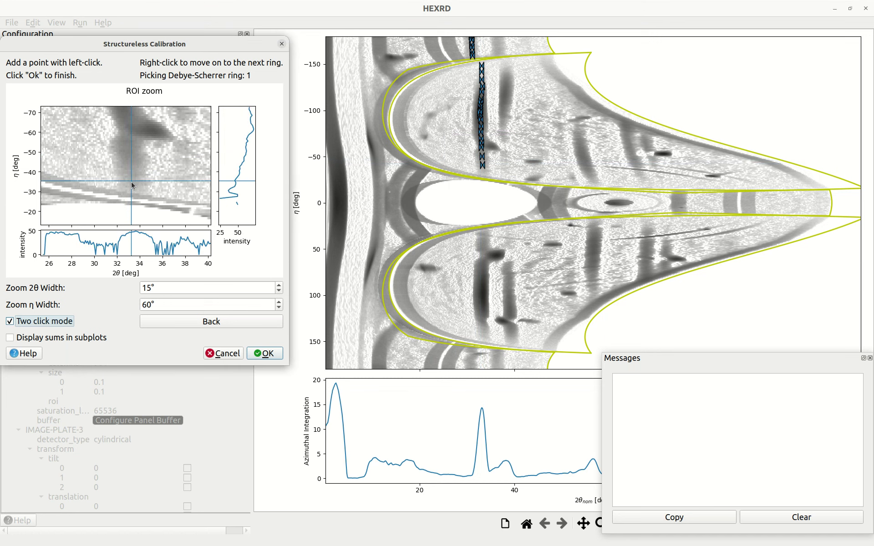
click(130, 181)
Step: Pick ring 1 points near 2θ 33° on the lower detector, from η about 30° to 80°
click(484, 251)
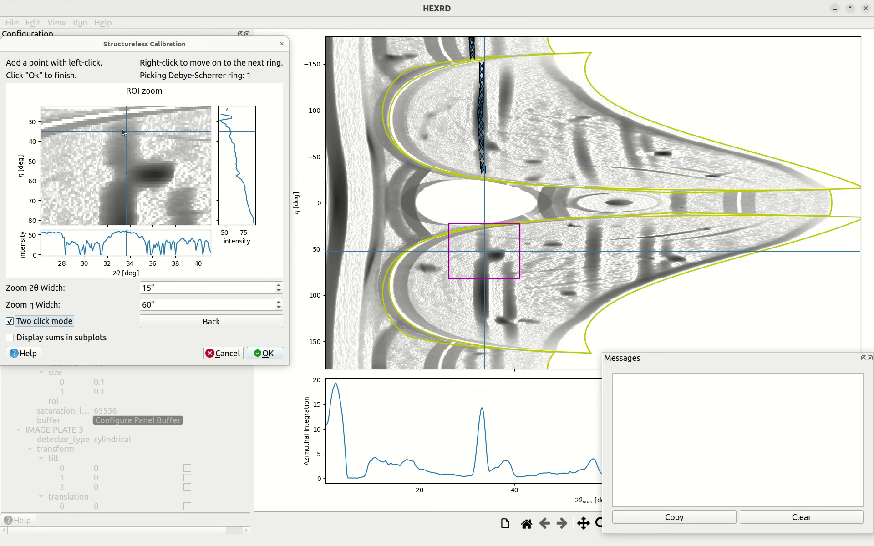
click(122, 125)
click(122, 144)
click(121, 157)
click(122, 176)
click(122, 190)
click(121, 200)
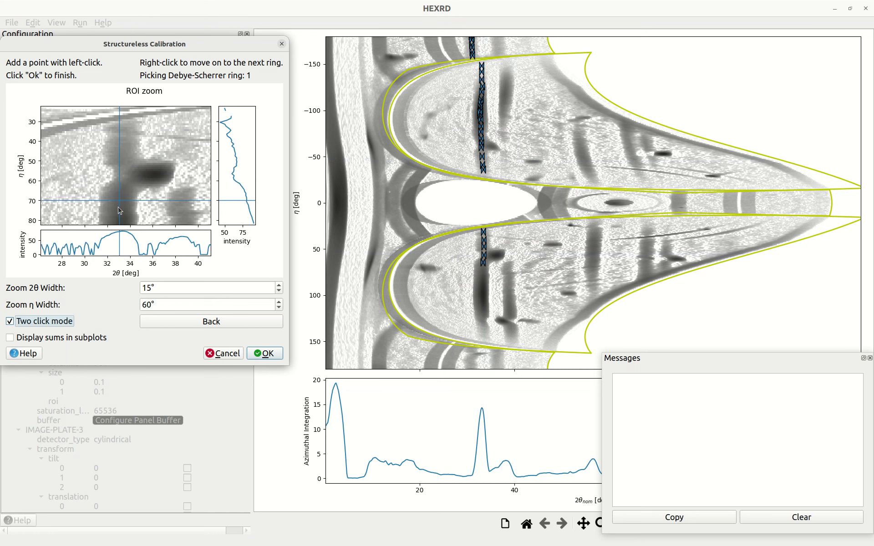
click(119, 222)
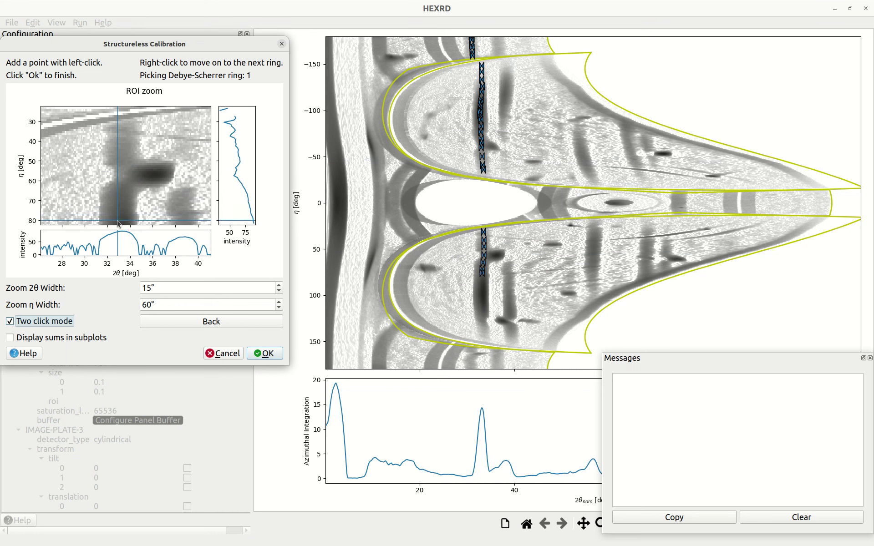
Step: Extend the ring 1 points on the lower detector from η about 90° to 140°
click(481, 292)
click(124, 155)
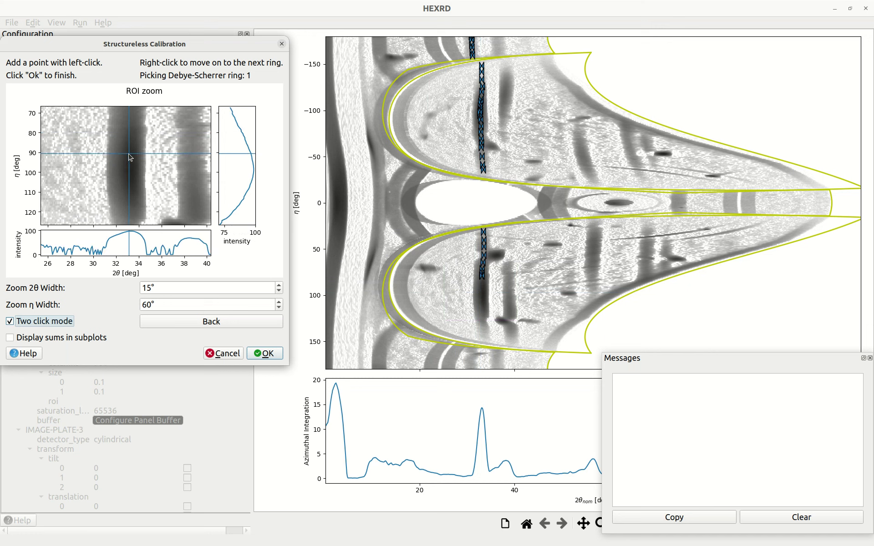
click(126, 193)
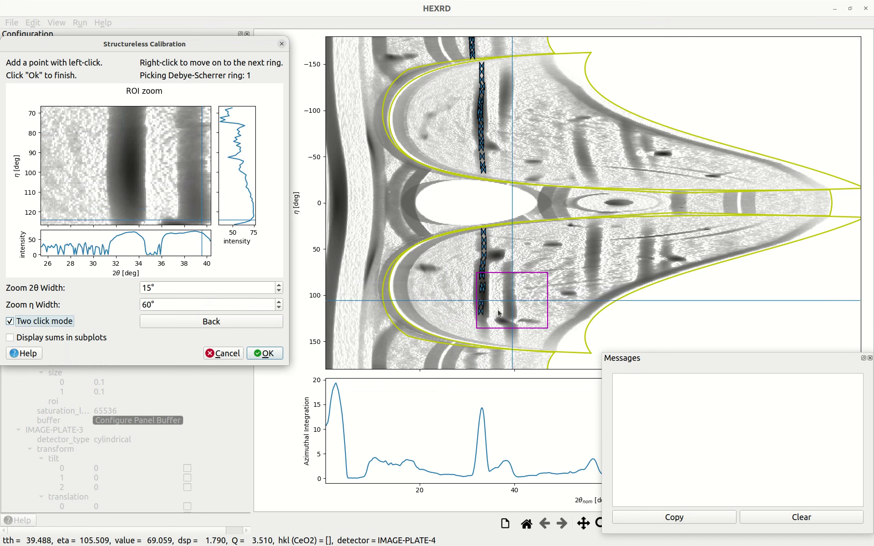
click(479, 329)
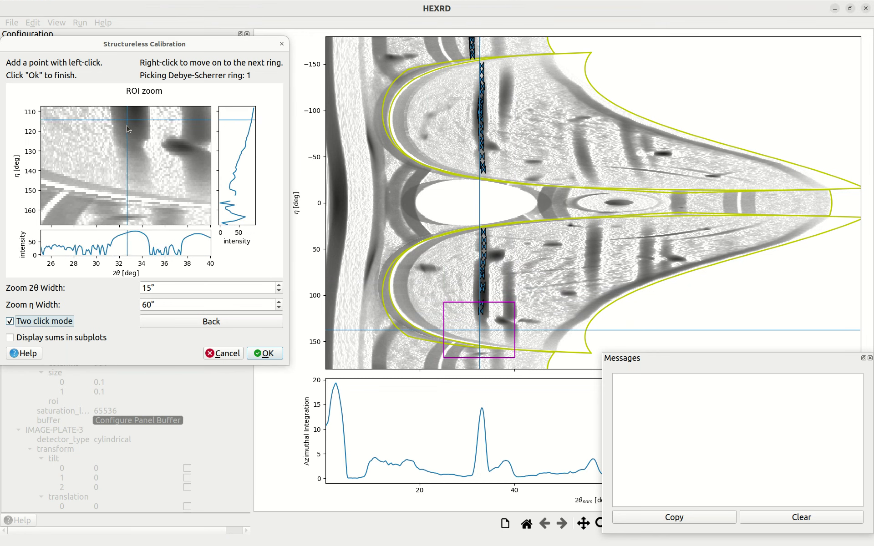
click(132, 150)
click(134, 172)
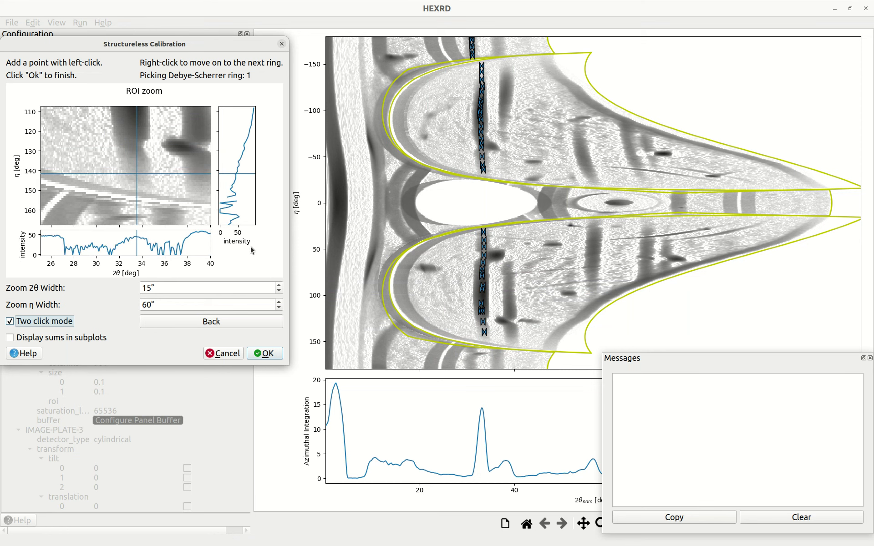
Step: Finish ring 1 with points near 2θ 31° at η about 155° to 180°, and move on to Debye-Scherrer ring 2
click(473, 358)
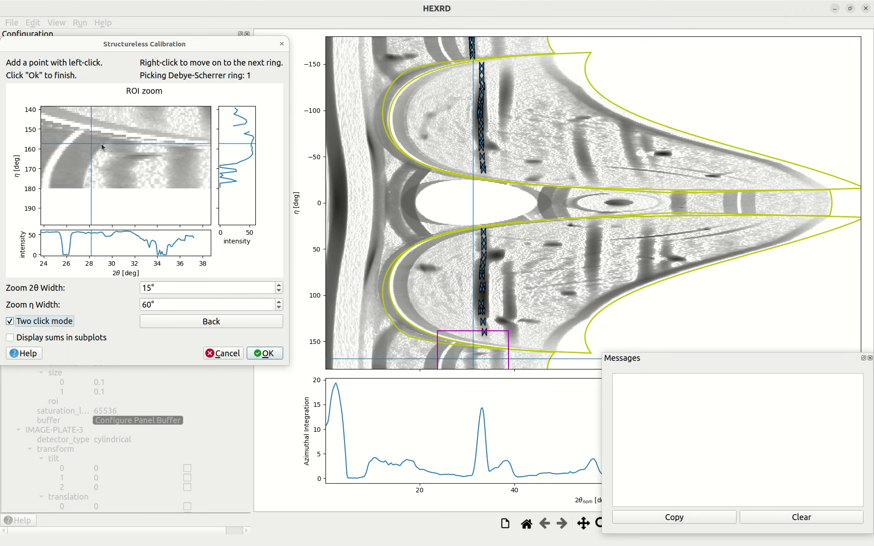
click(124, 148)
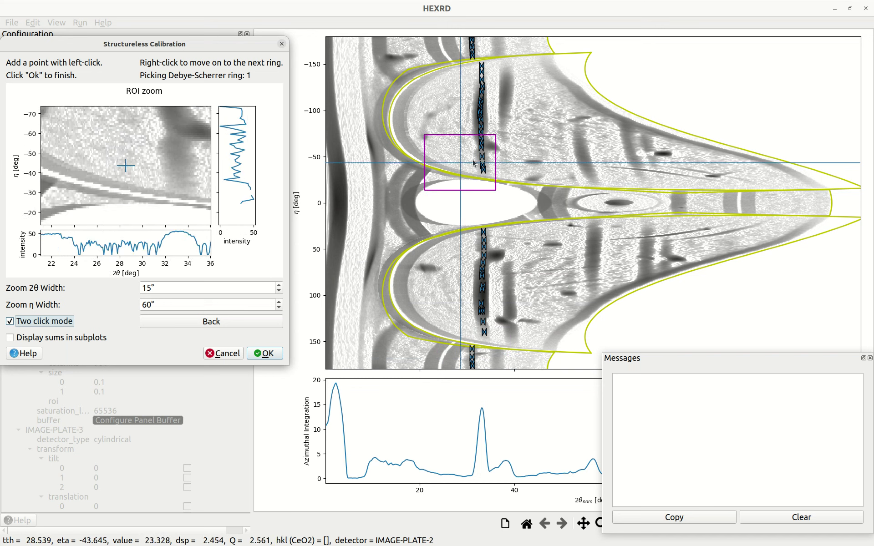
right_click(504, 173)
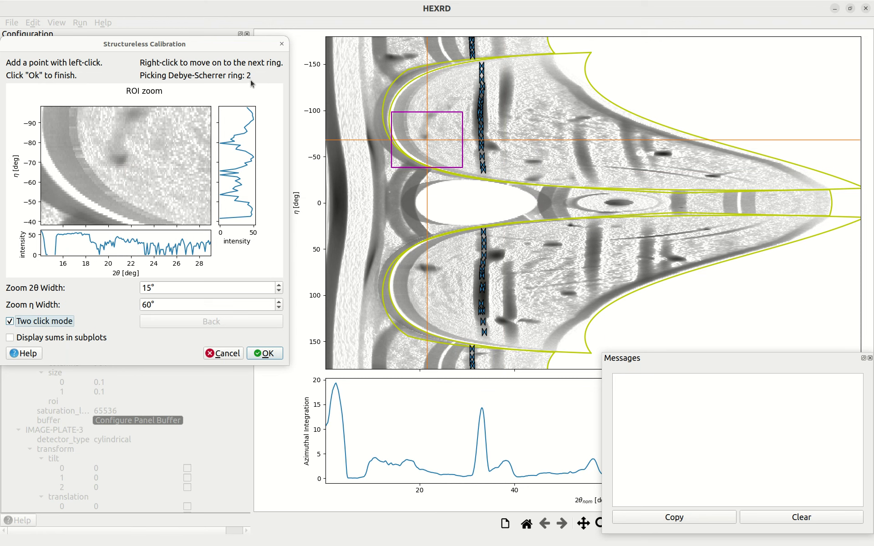
Step: Pick ring 2 points near 2θ 36.5° at η about -180° to -160°, and cancel the hand picking
click(117, 141)
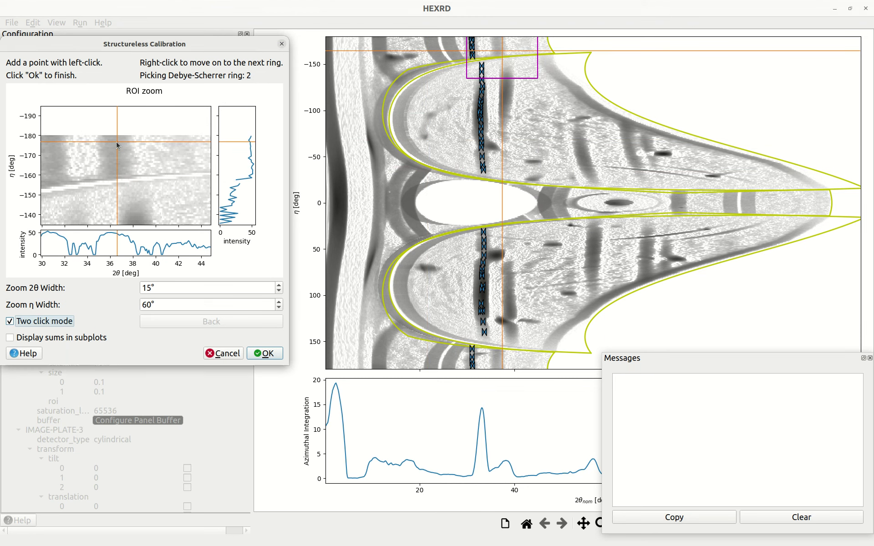
click(115, 170)
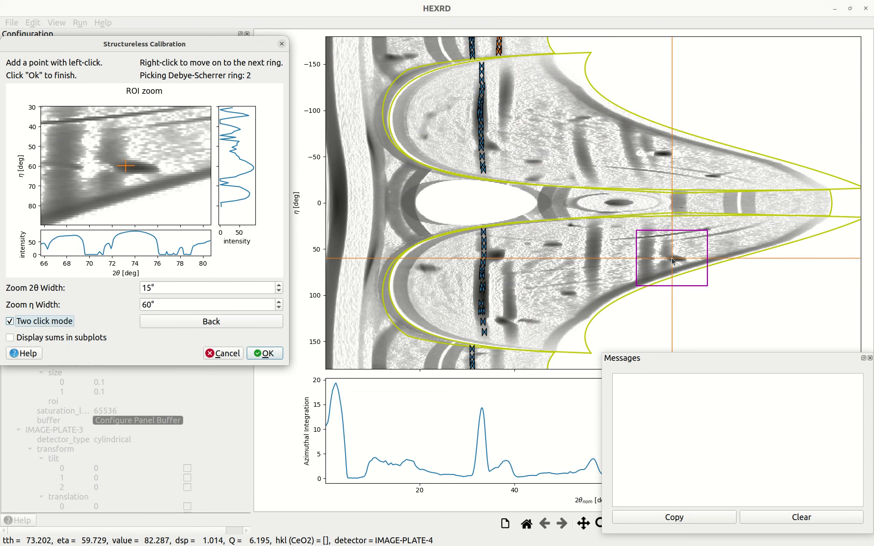
click(223, 354)
Step: Restart structureless calibration and load its picks from structureless_picks.h5 on the Desktop
click(80, 22)
mouse_move(112, 32)
click(251, 64)
click(440, 272)
click(436, 298)
click(458, 289)
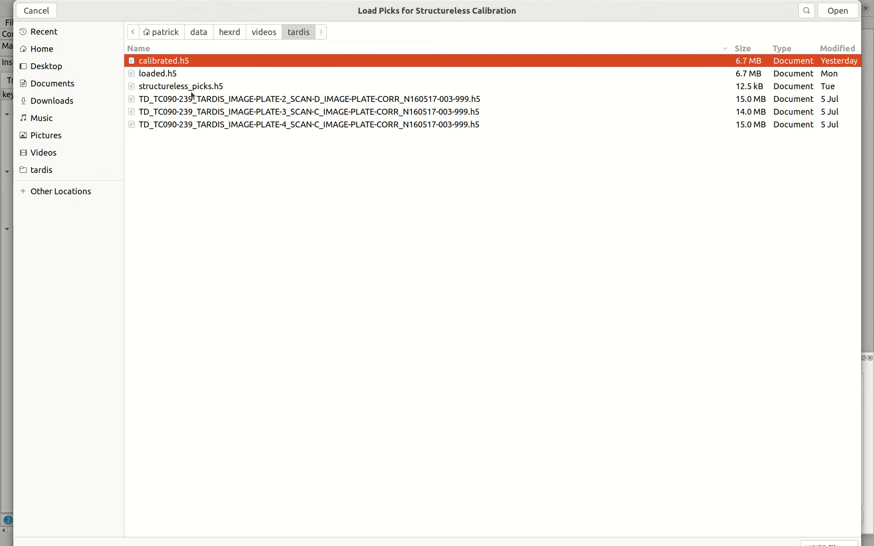
click(71, 69)
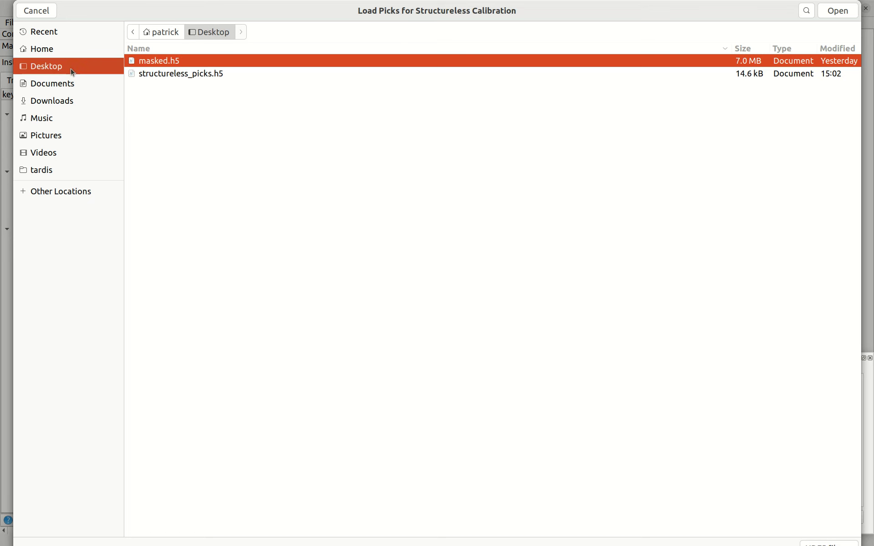
double_click(176, 74)
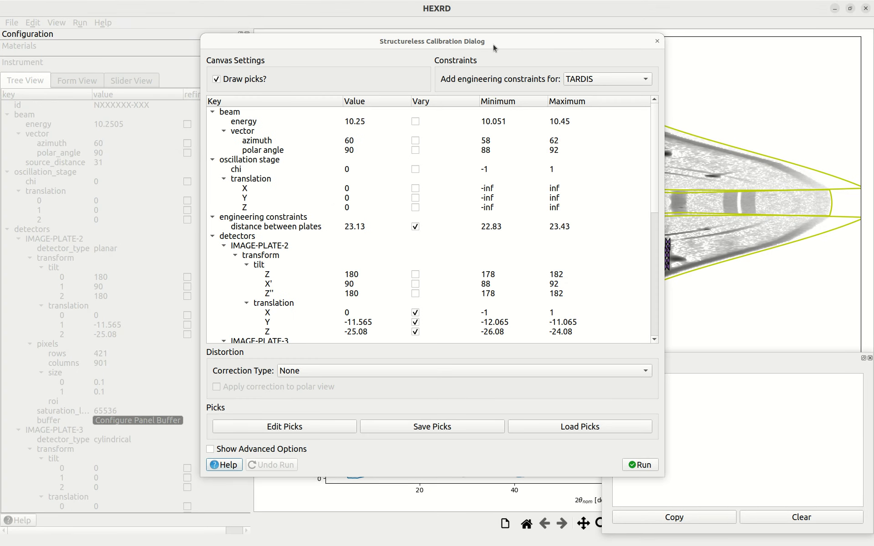
Step: Examine the loaded ring picks on the polar view and the beam parameters in the calibration dialog
drag(512, 35, 545, 43)
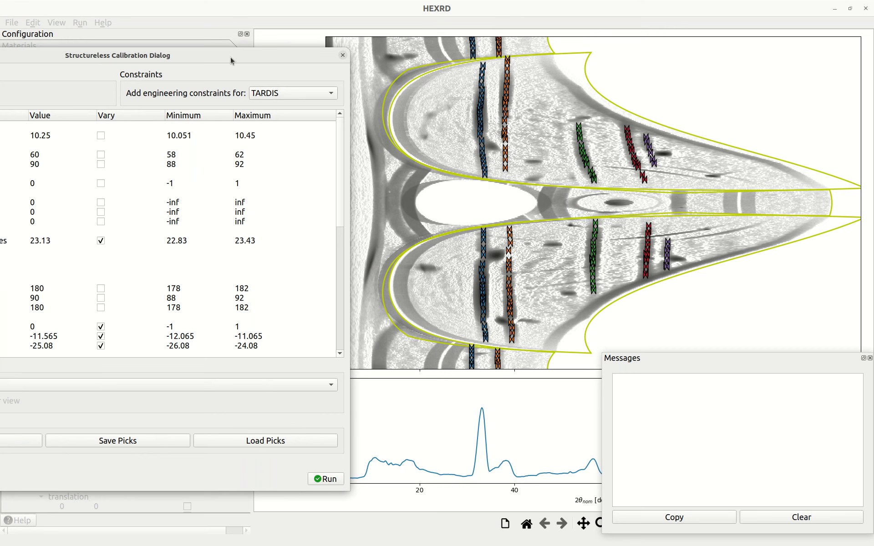
drag(231, 56, 193, 71)
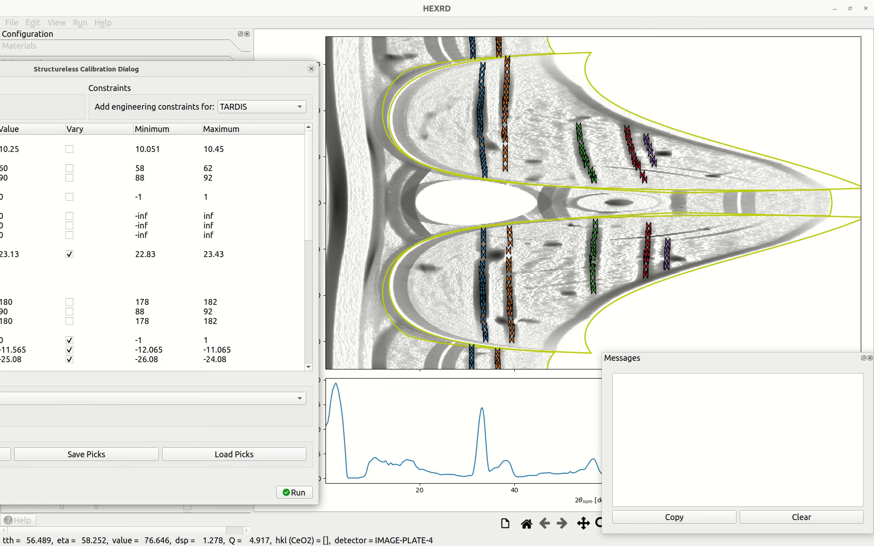
drag(185, 69, 335, 46)
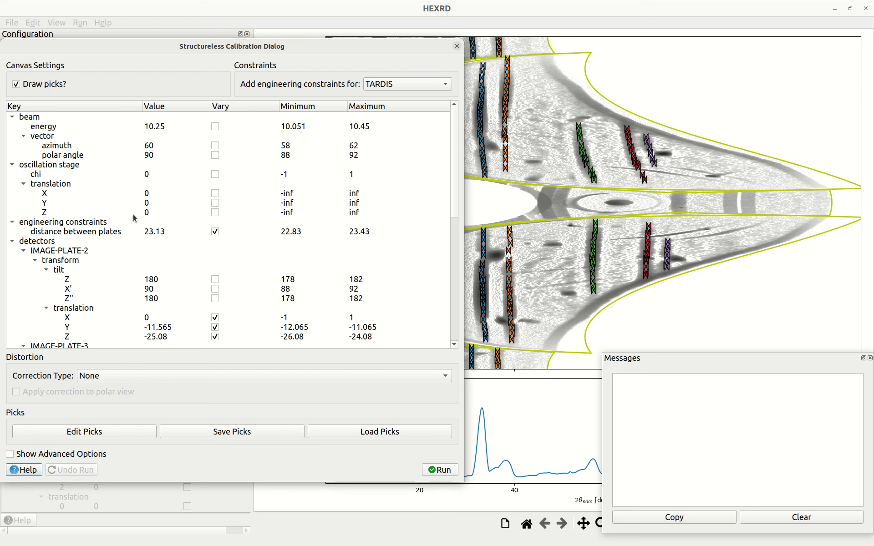
drag(222, 48, 354, 46)
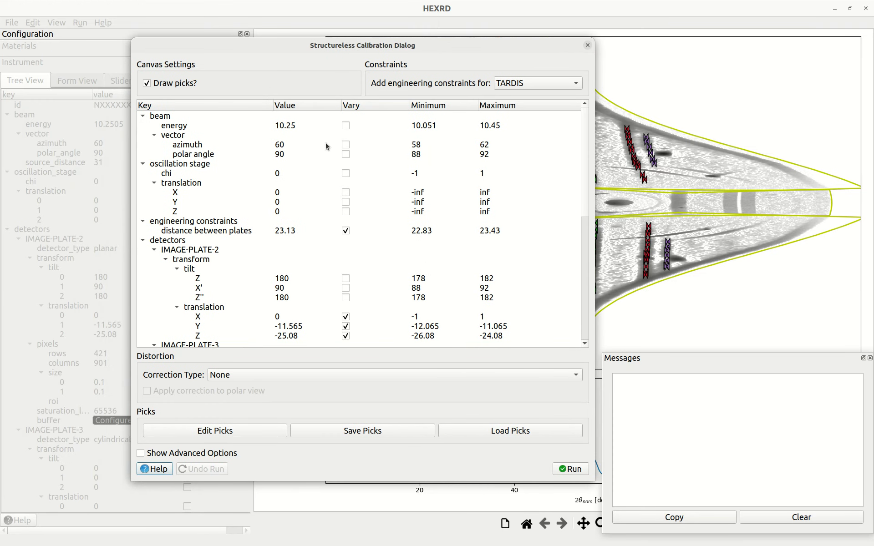
drag(297, 51, 351, 56)
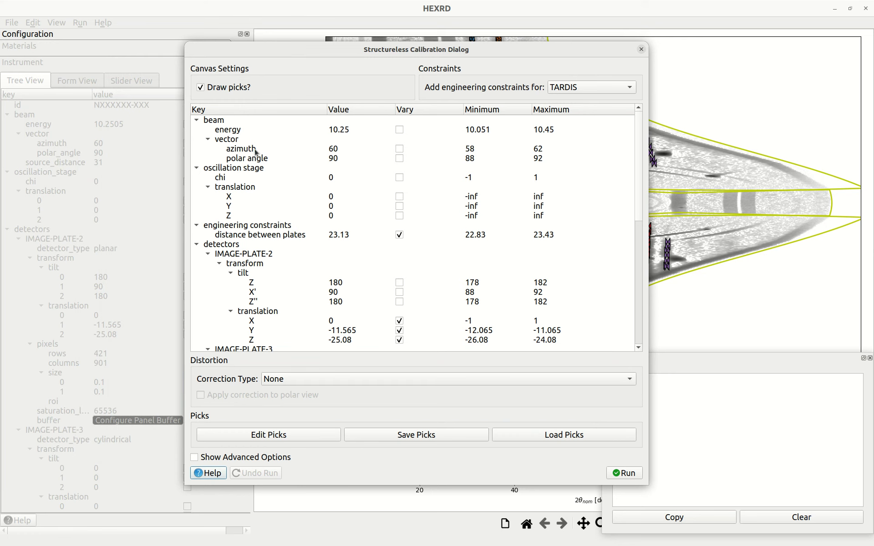
double_click(346, 150)
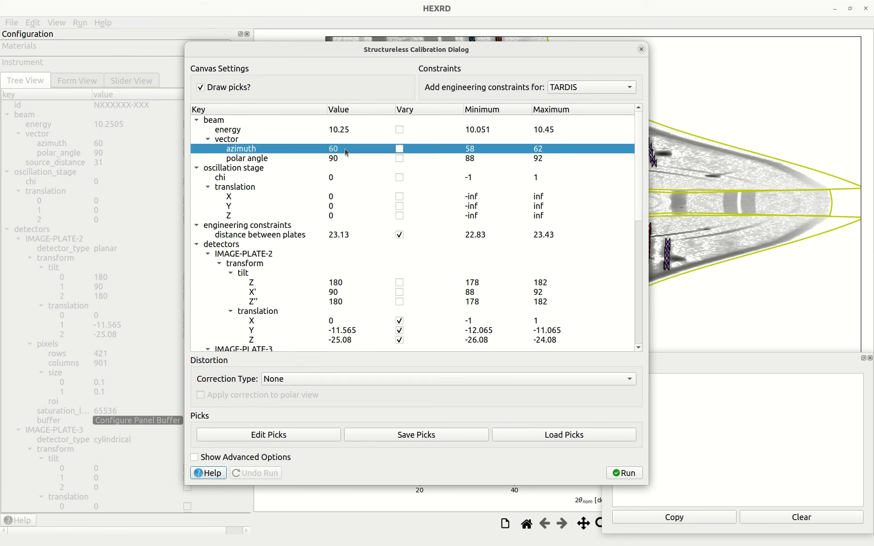
click(432, 139)
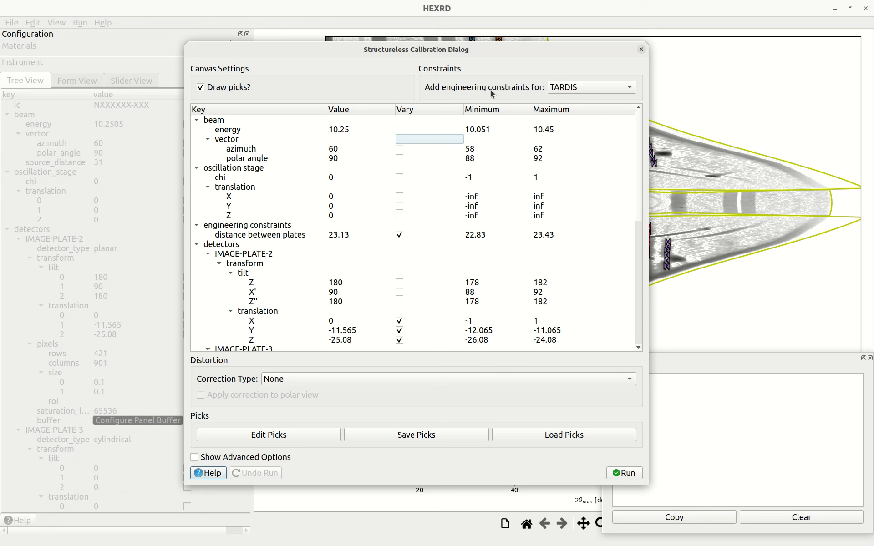
Step: Check the engineering constraint choices, keeping TARDIS, and inspect the distance between plates parameter
click(572, 89)
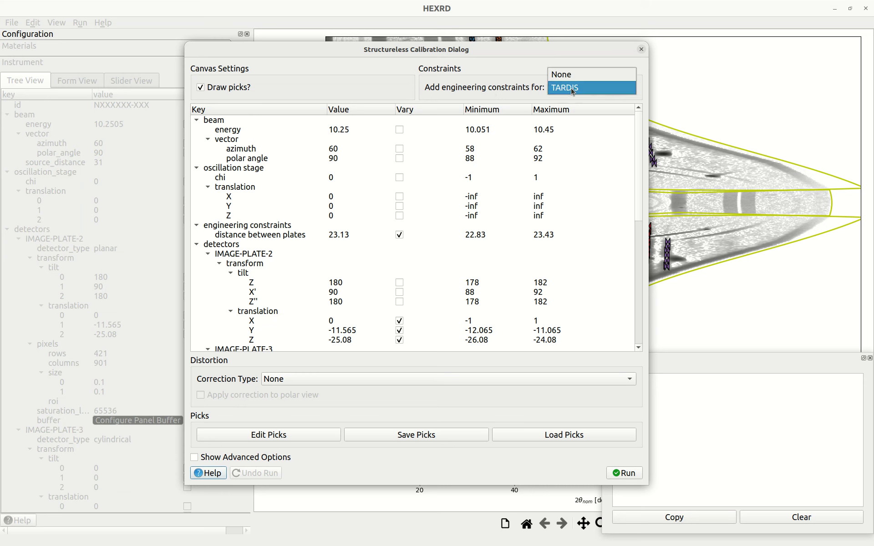
click(573, 90)
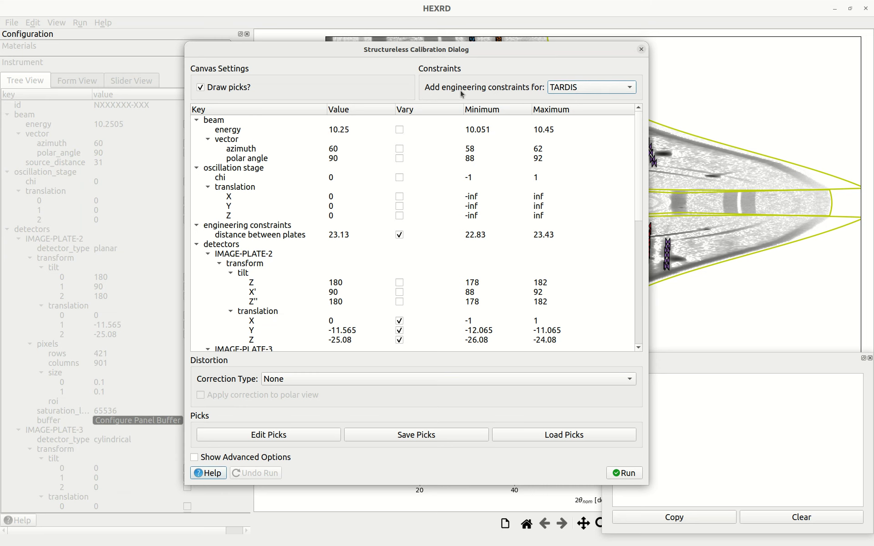
drag(532, 54, 315, 56)
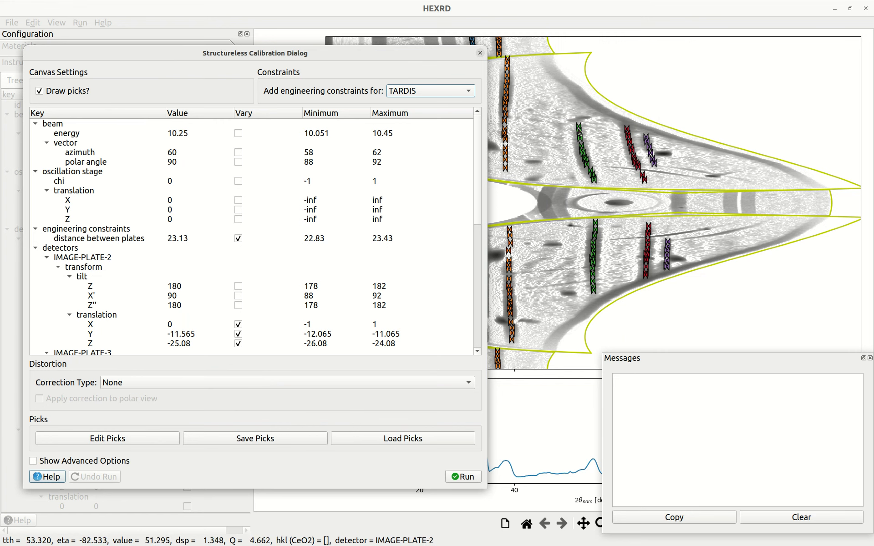
drag(374, 55, 430, 51)
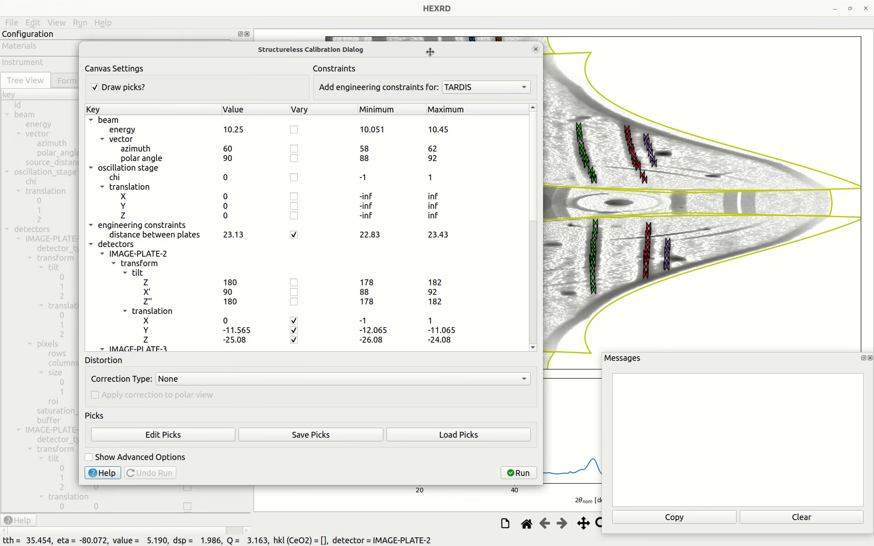
click(154, 236)
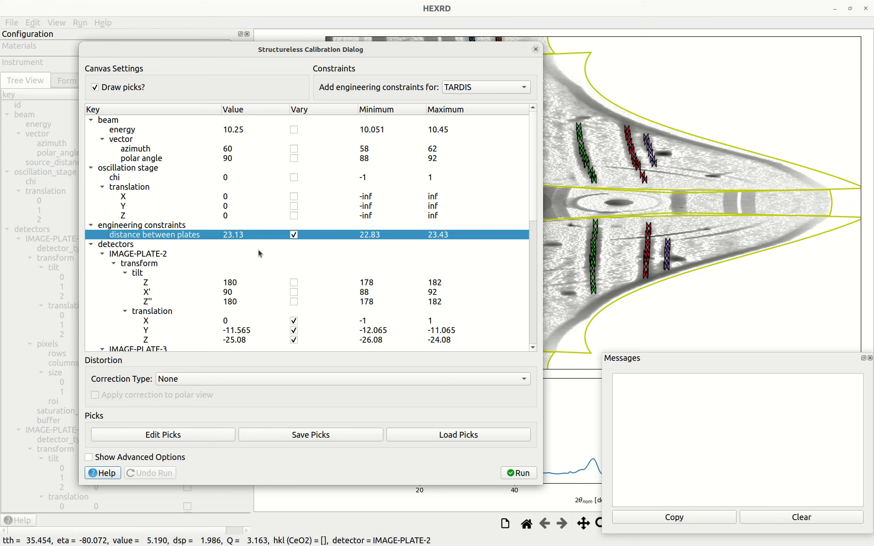
Step: Review the image plate transforms and Debye-Scherrer ring means, including the Y translation of IMAGE-PLATE-4 and its link to the plate distance
scroll(268, 253, down, 3)
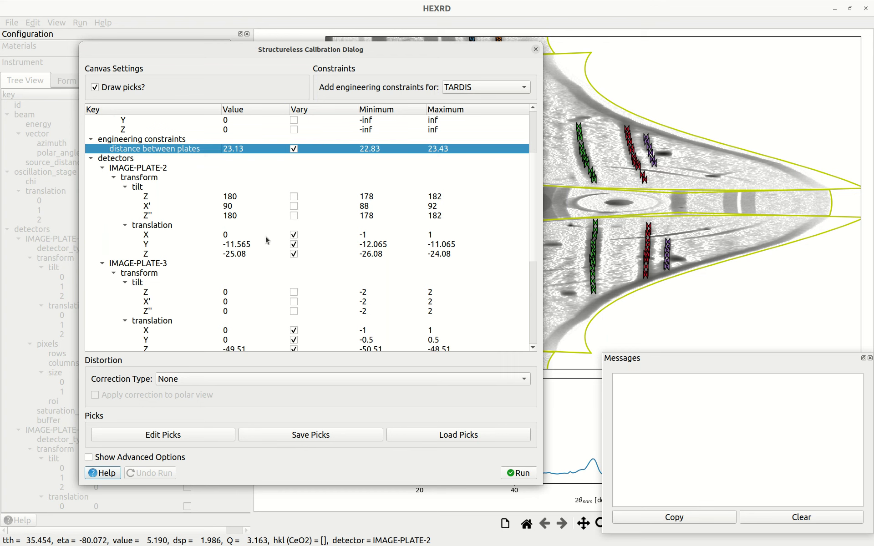
scroll(255, 247, down, 5)
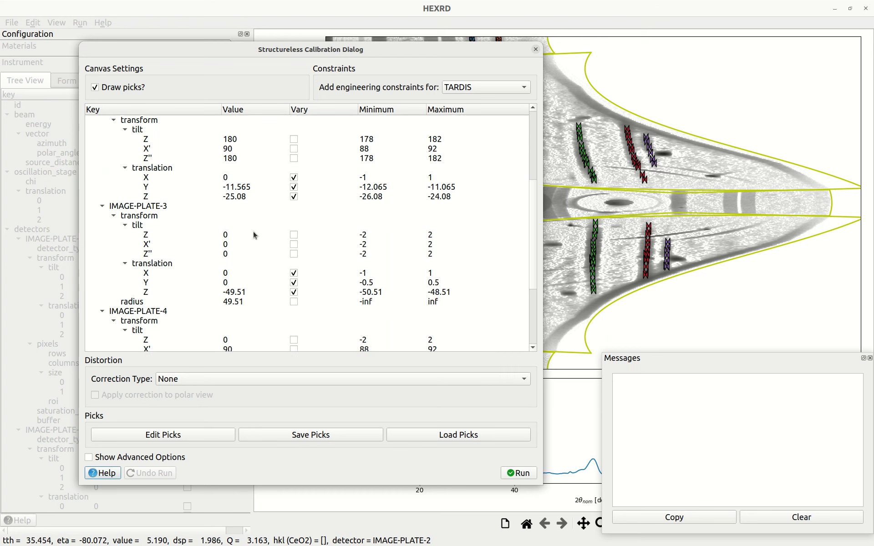
scroll(270, 196, down, 1)
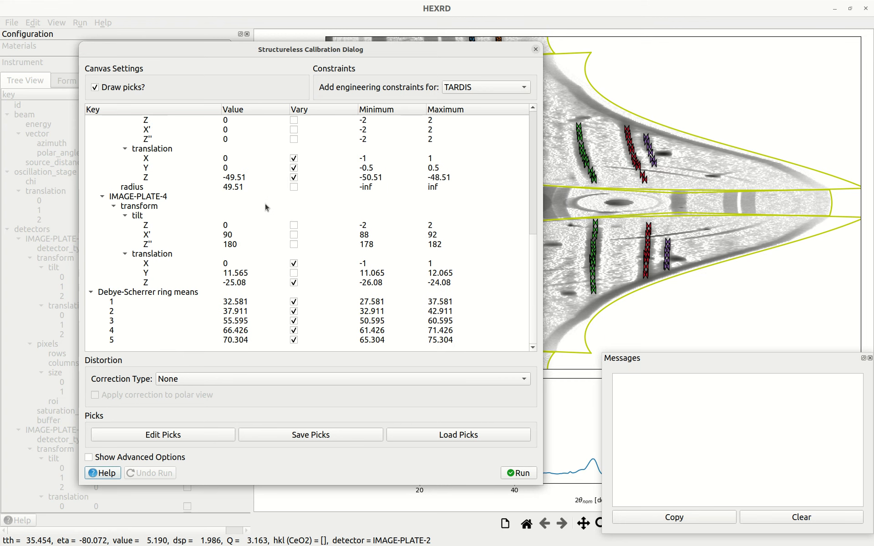
click(173, 272)
click(294, 274)
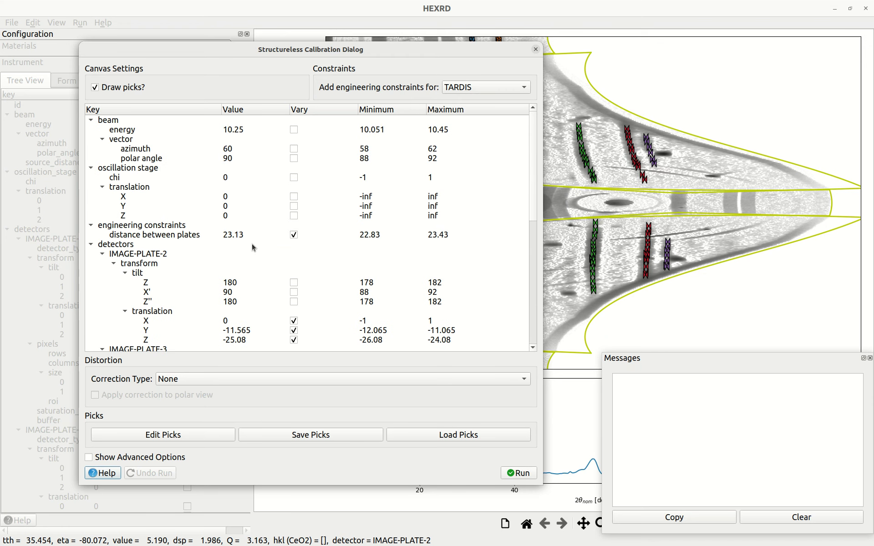
click(175, 238)
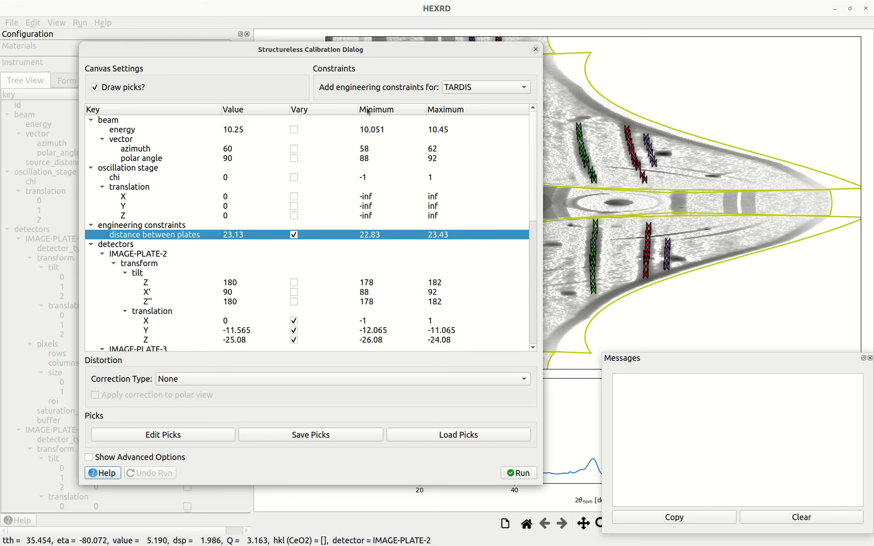
Step: Open the picks editor and highlight ring 1 picks 2 to 8 on the polar view
drag(380, 59, 299, 36)
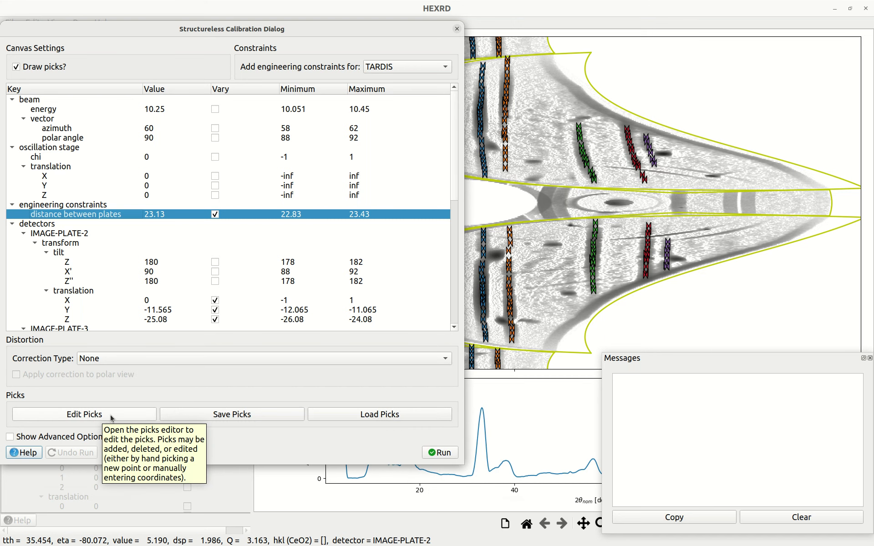
click(85, 415)
drag(449, 104, 766, 86)
click(762, 134)
drag(755, 145, 755, 203)
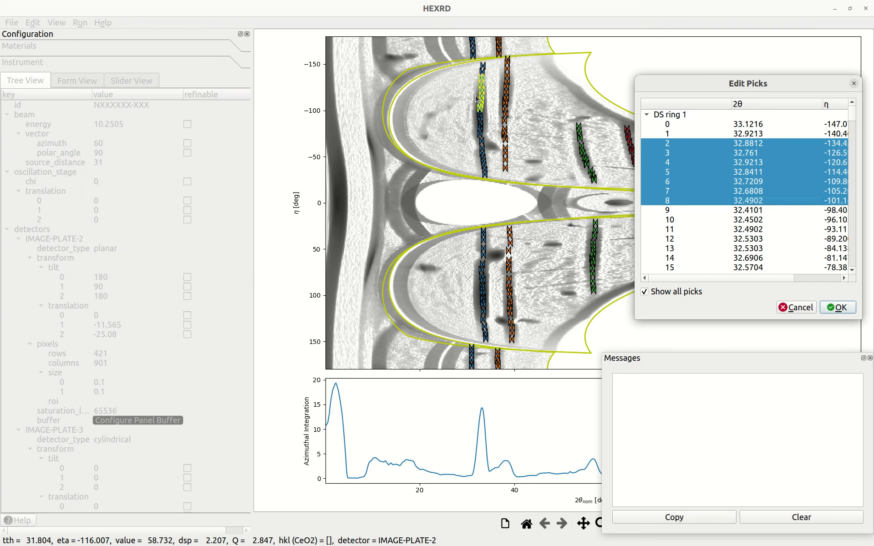
Step: Hand pick a new position for ring 1 pick 9 at 2θ about 32.65° and η about -99°, and accept the edit
click(739, 211)
right_click(740, 210)
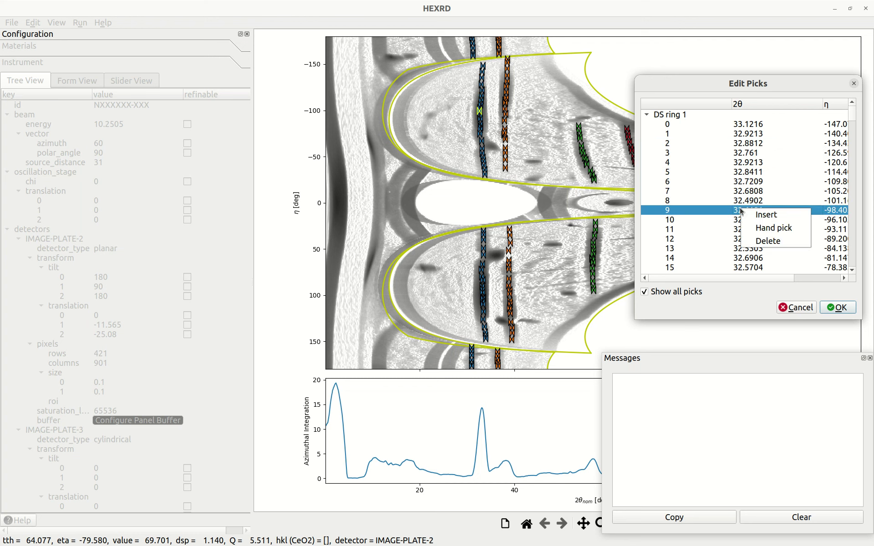
click(782, 231)
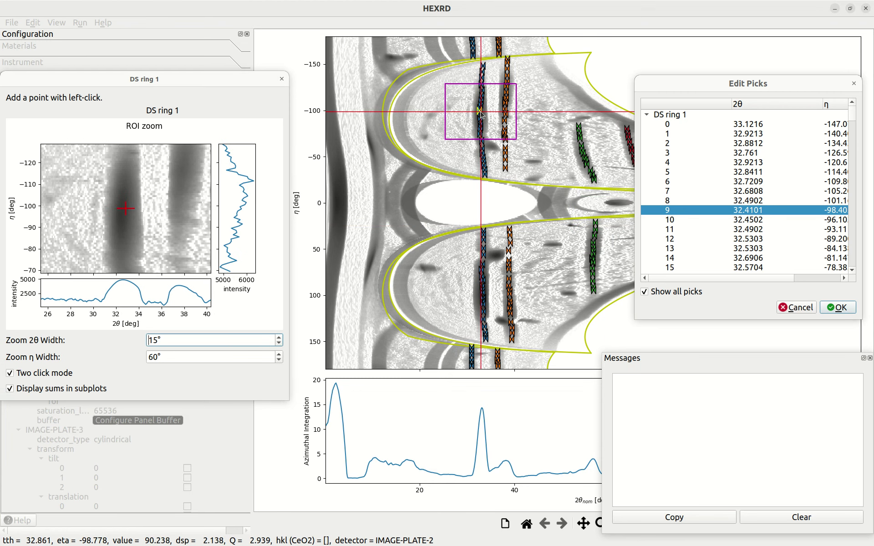
click(123, 207)
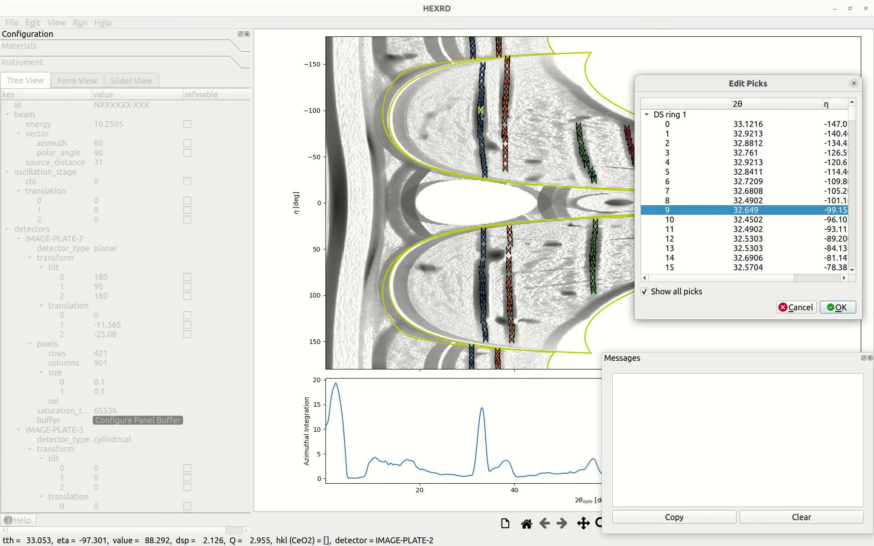
click(836, 307)
Step: Check the options for adding picks to DS ring 1 in the picks editor, and close the editor
drag(584, 56, 383, 48)
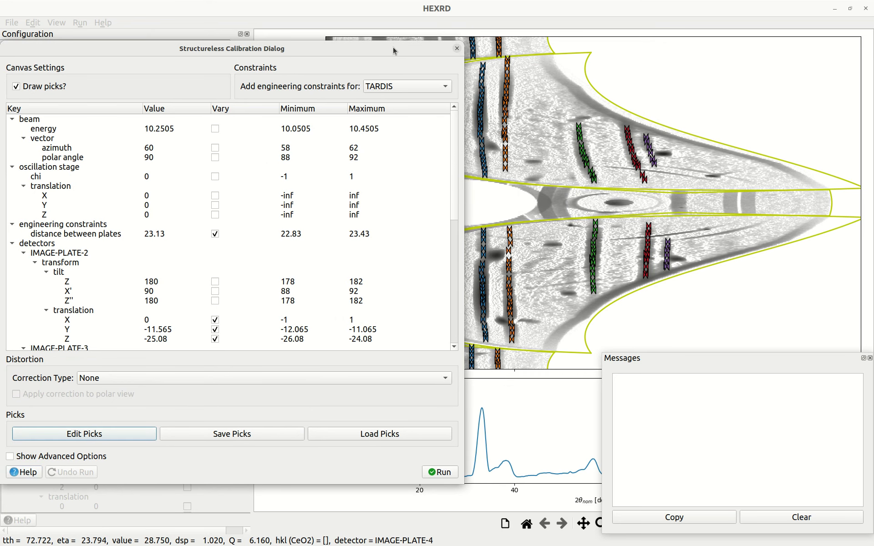
click(73, 439)
right_click(374, 172)
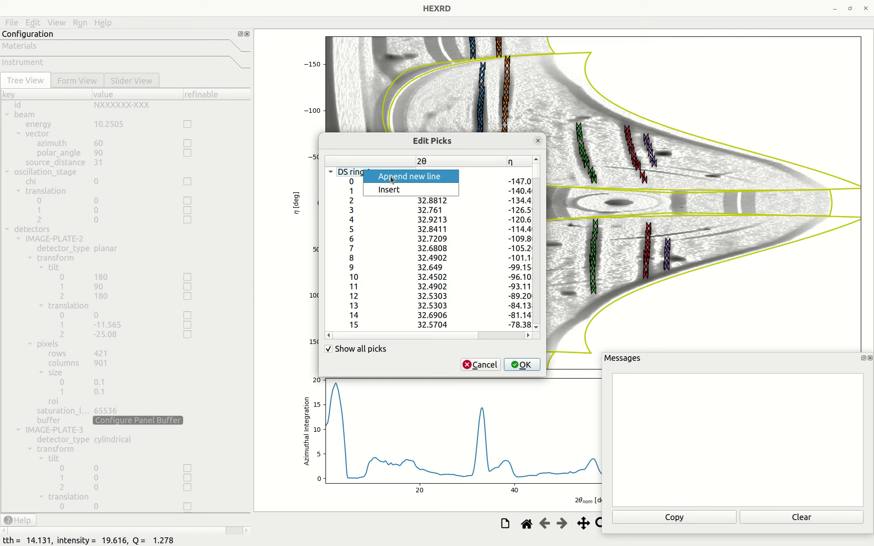
click(484, 161)
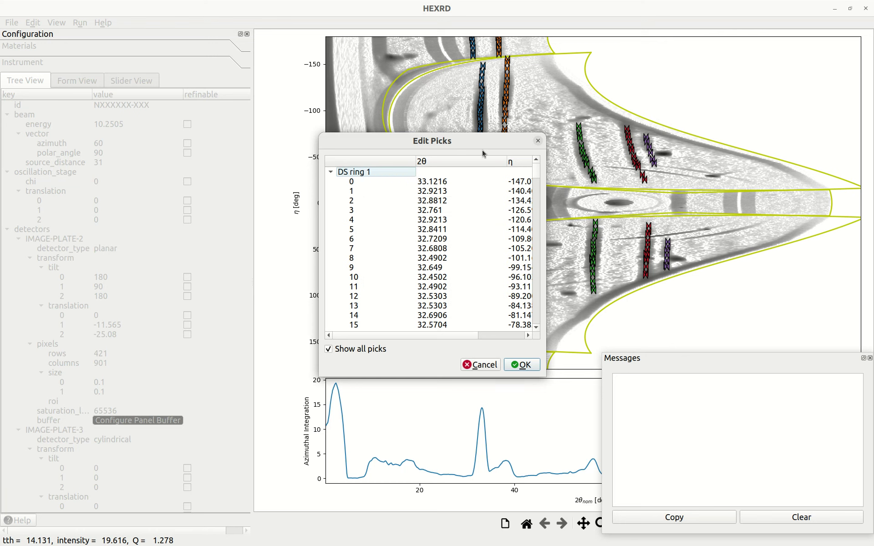
right_click(374, 172)
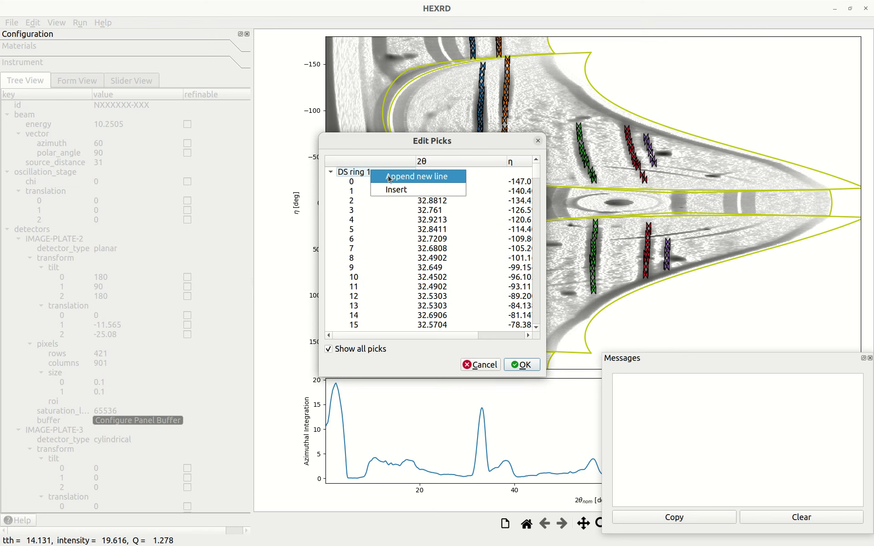
click(499, 150)
click(537, 142)
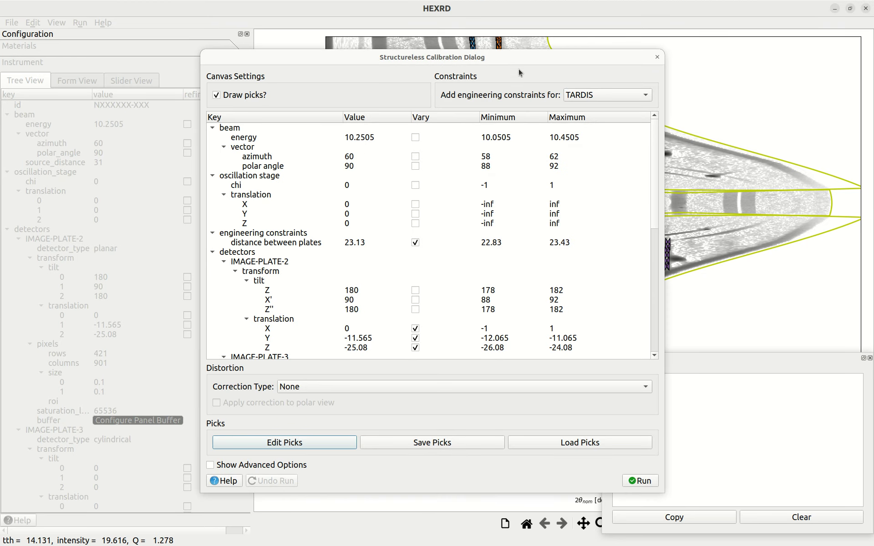
Step: Move the calibration dialog aside to inspect the picks on the polar view, and check the available distortion correction types
drag(528, 62, 327, 54)
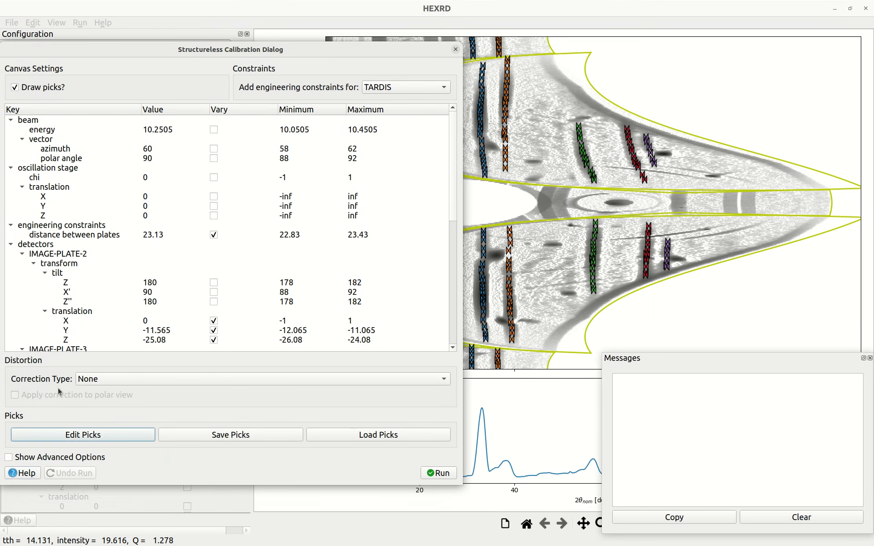
drag(400, 52, 278, 58)
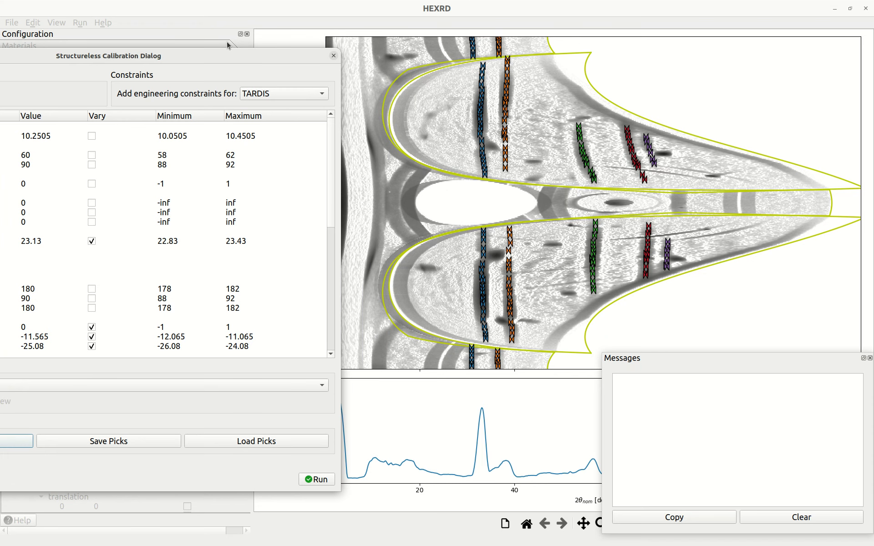
drag(220, 56, 304, 30)
drag(283, 36, 282, 36)
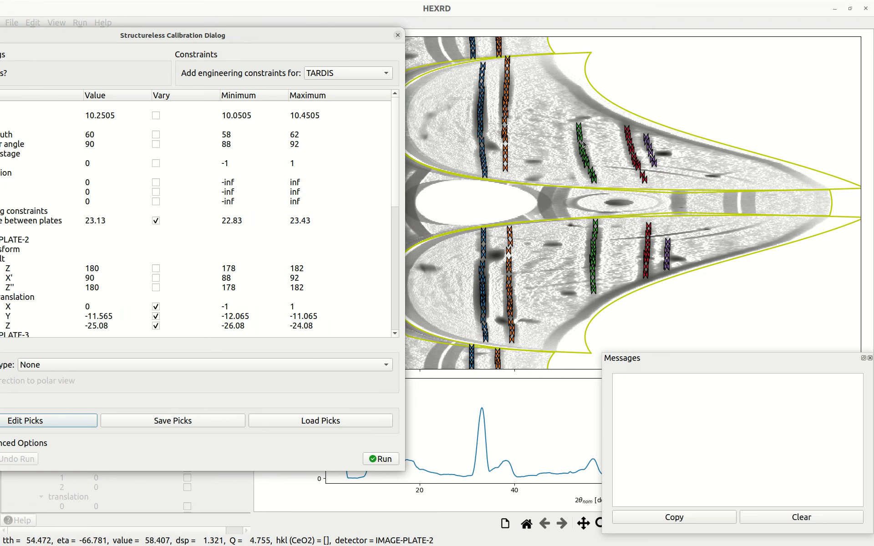
drag(294, 29, 333, 24)
click(176, 362)
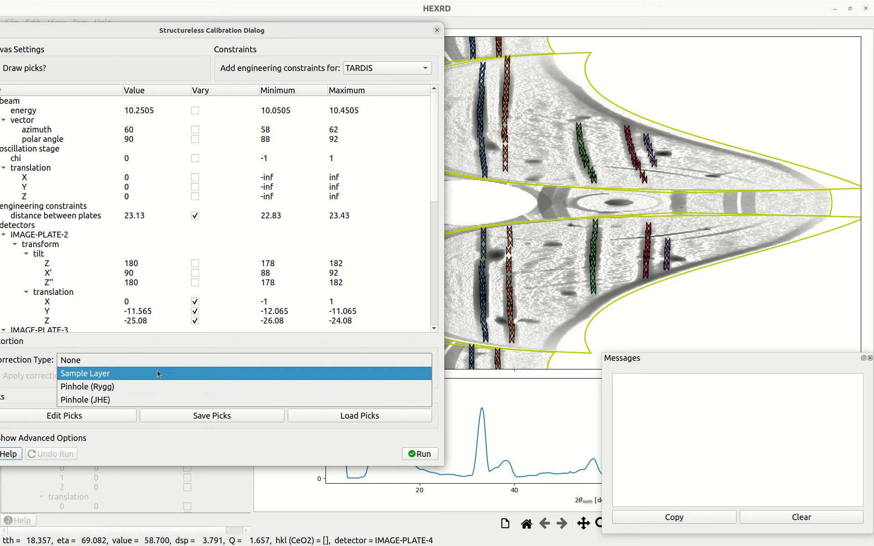
click(163, 359)
drag(405, 34, 335, 27)
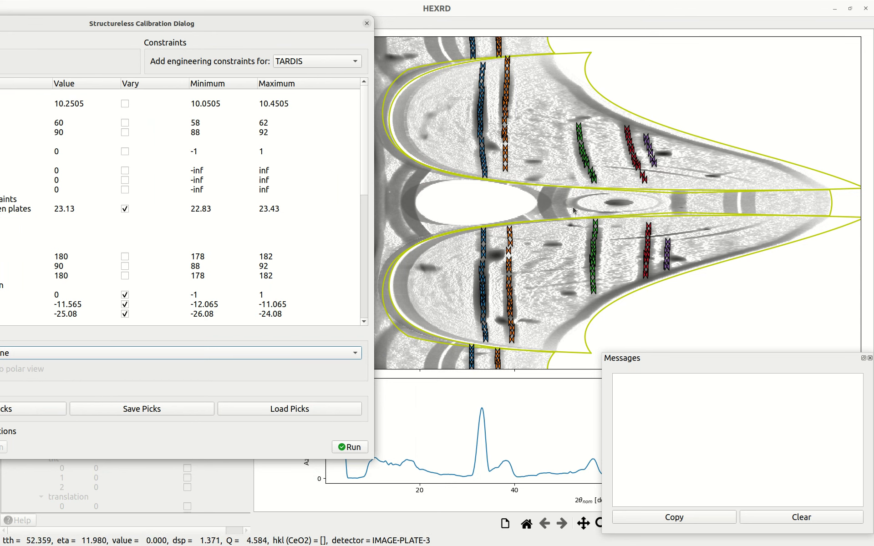
drag(268, 26, 358, 29)
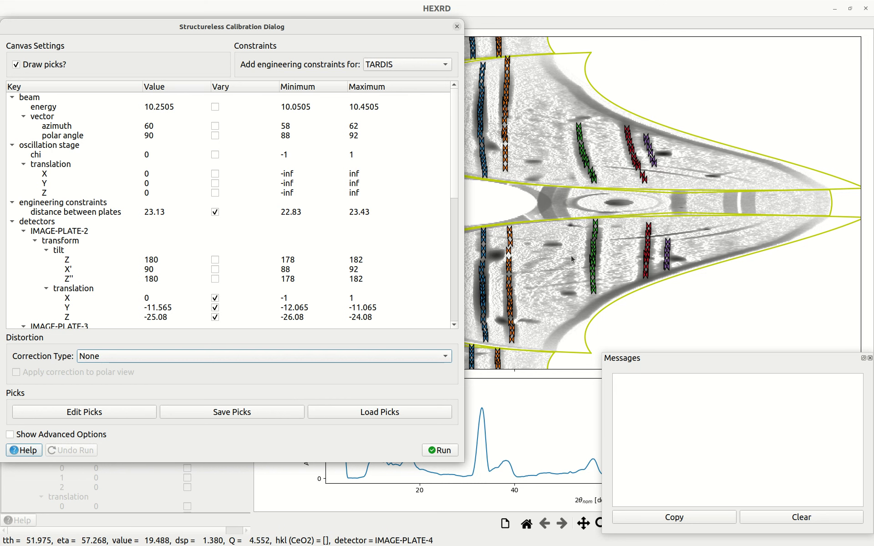
Step: Set the distortion correction to Sample Layer with a layer standoff of 154 µm and a pinhole thickness of 73 µm
click(401, 357)
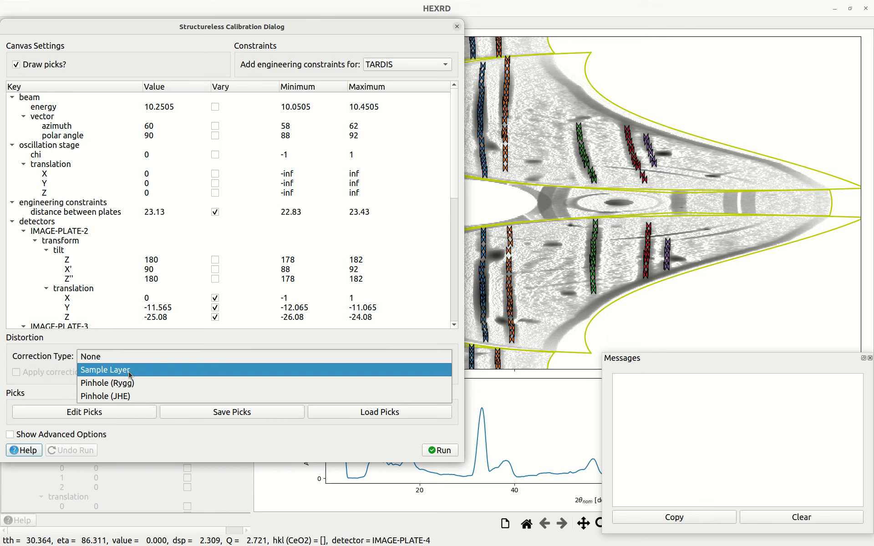
click(130, 370)
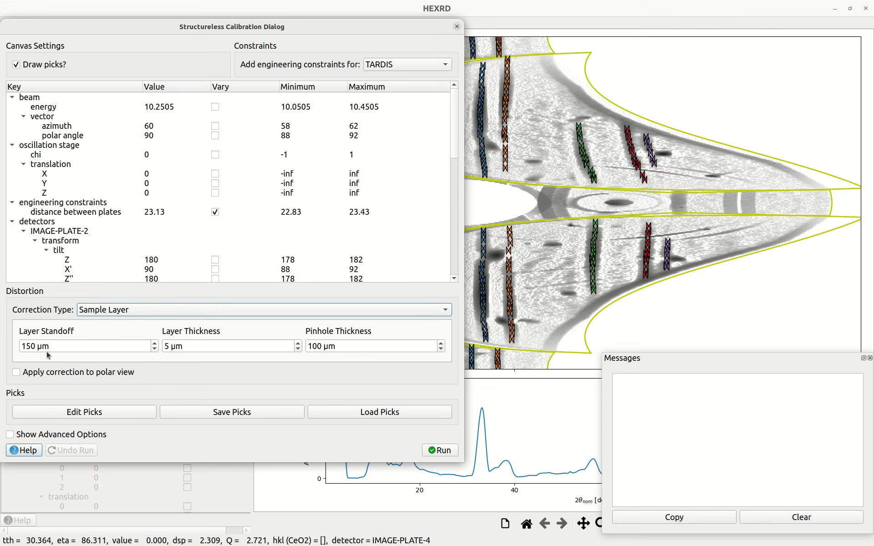
double_click(28, 347)
text(154)
key(Tab)
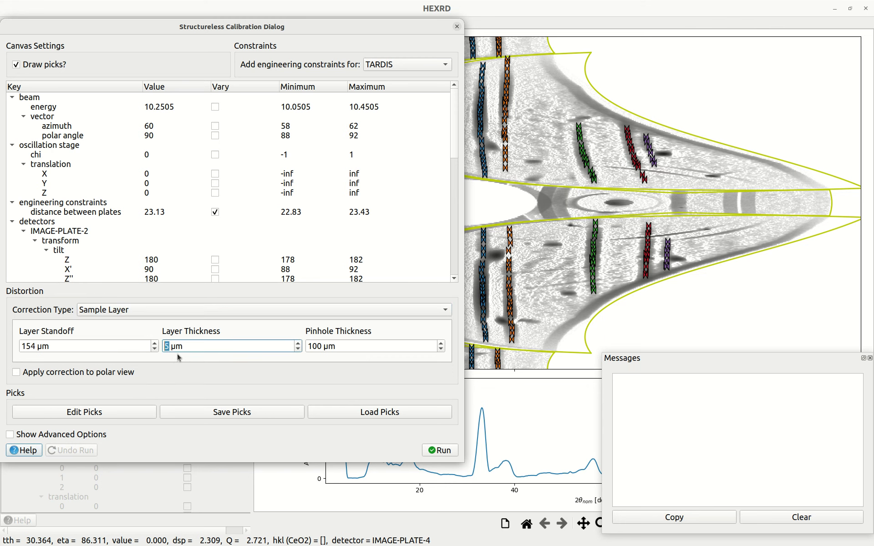
key(Tab)
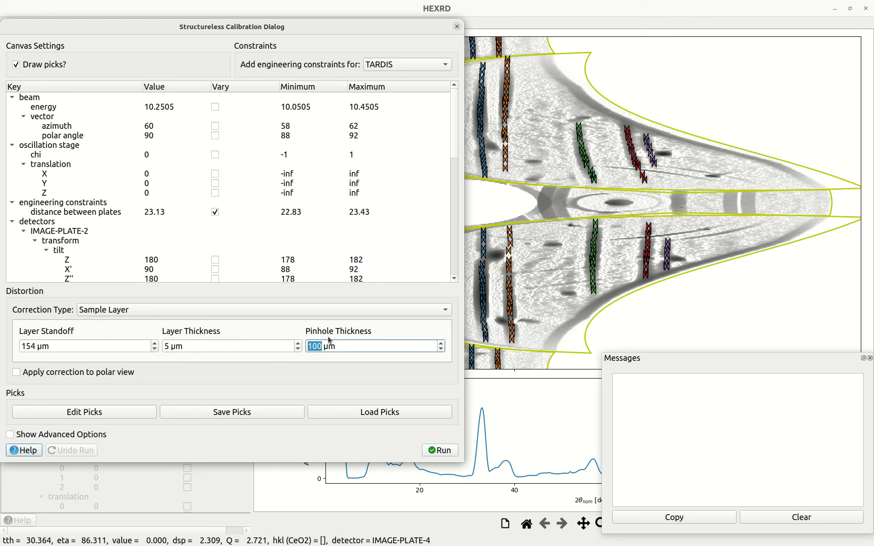
text(73)
key(Tab)
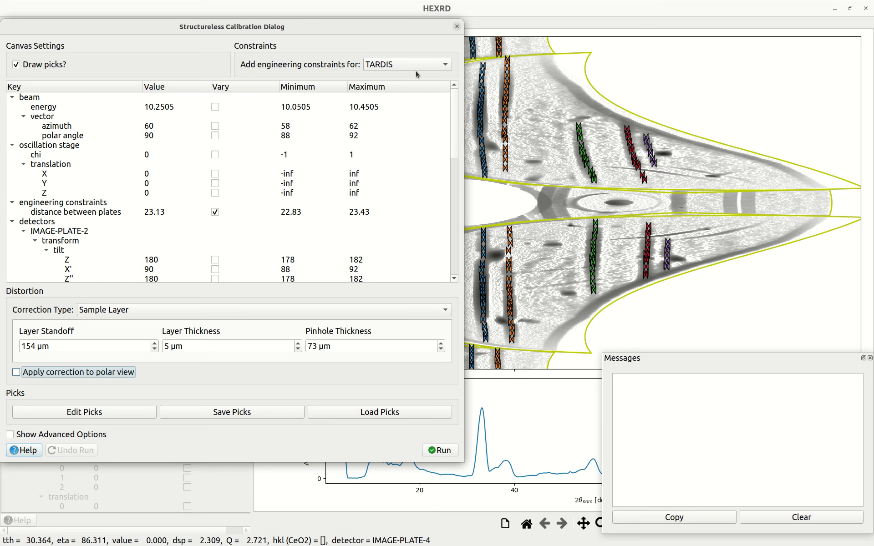
Step: Compare the polar view with and without the sample layer correction applied, leaving the correction off
drag(412, 30, 338, 36)
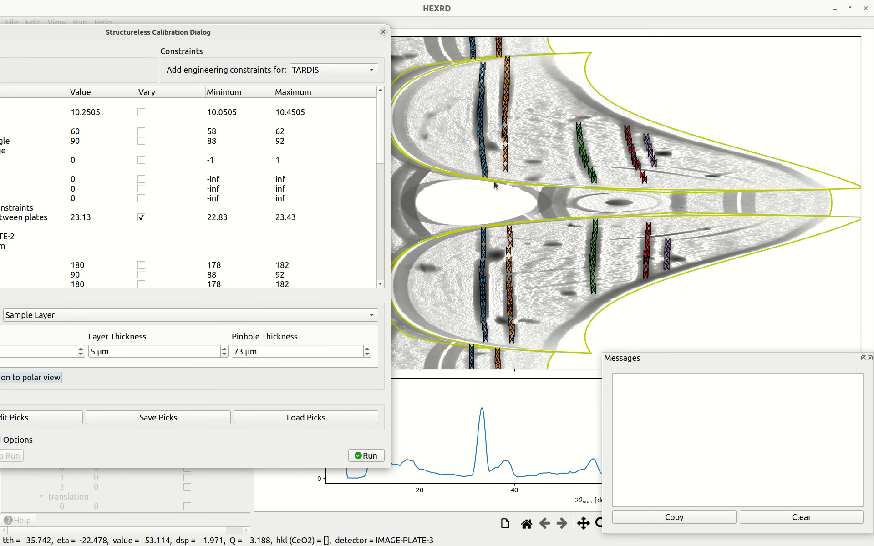
drag(264, 33, 338, 27)
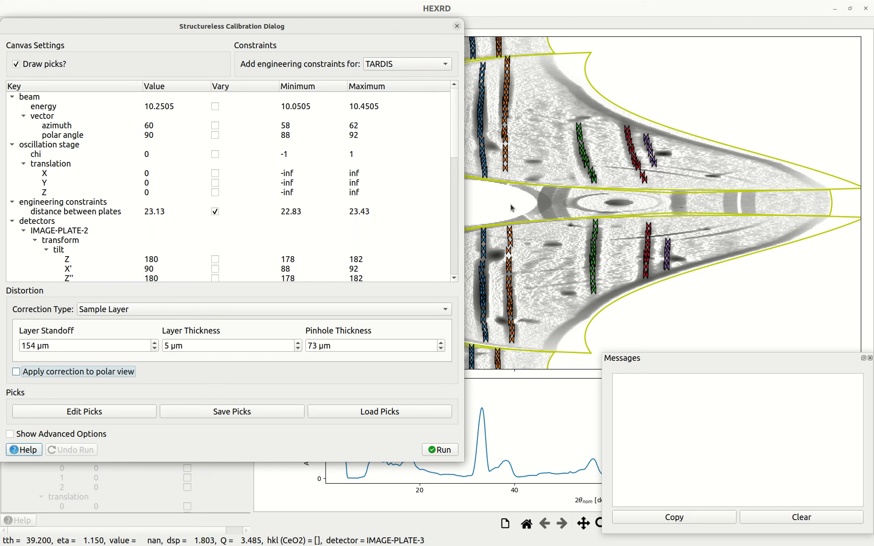
click(84, 374)
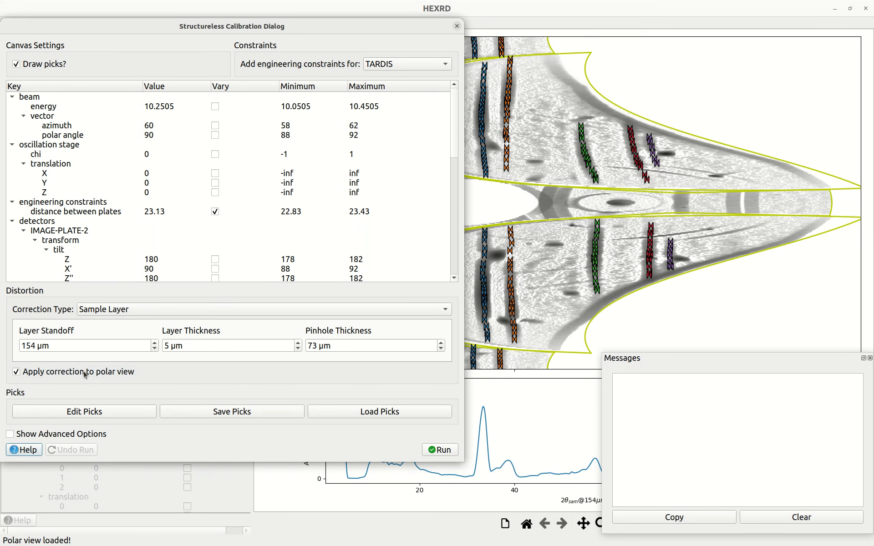
click(85, 374)
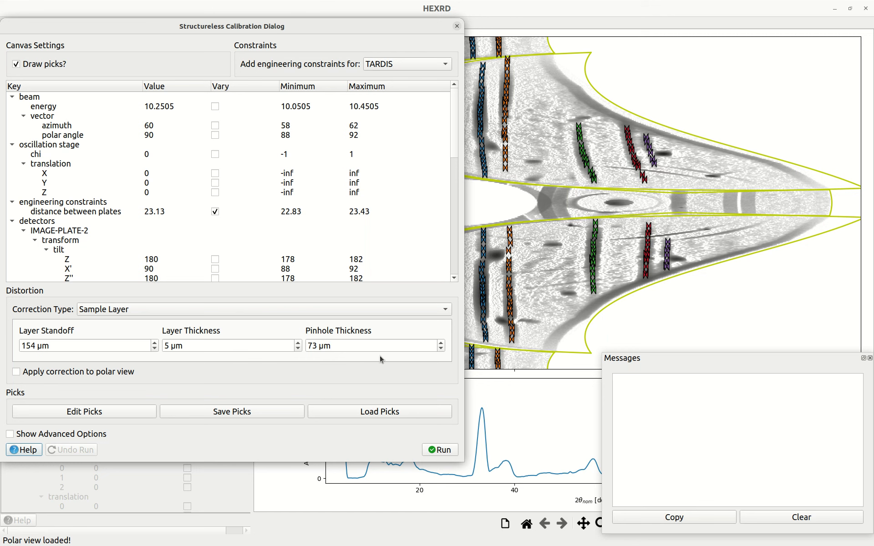
Step: Check which engineering constraint and image plate parameters vary, and run the structureless calibration
click(432, 452)
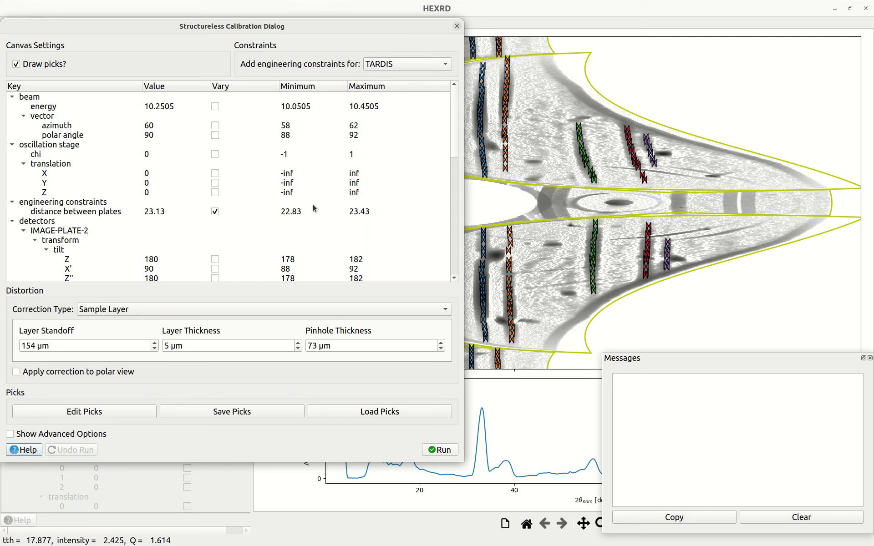
scroll(240, 228, down, 4)
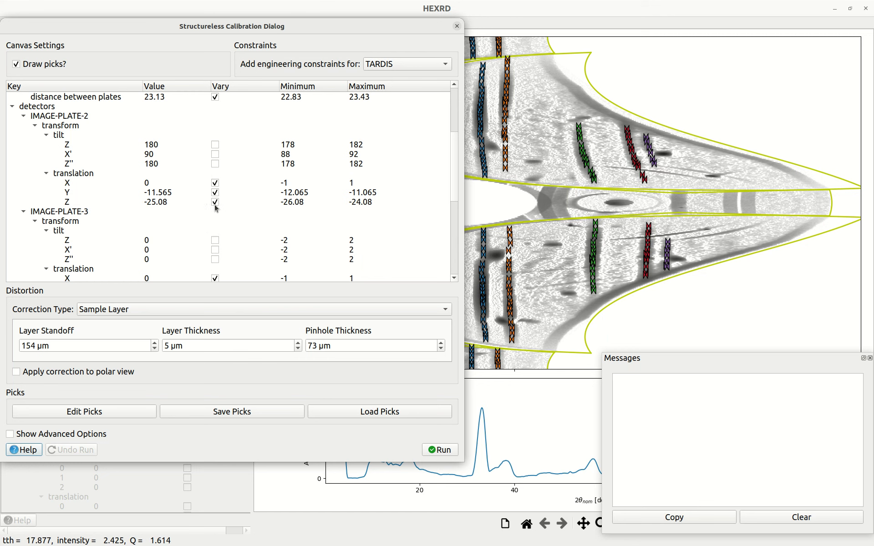
scroll(215, 209, up, 4)
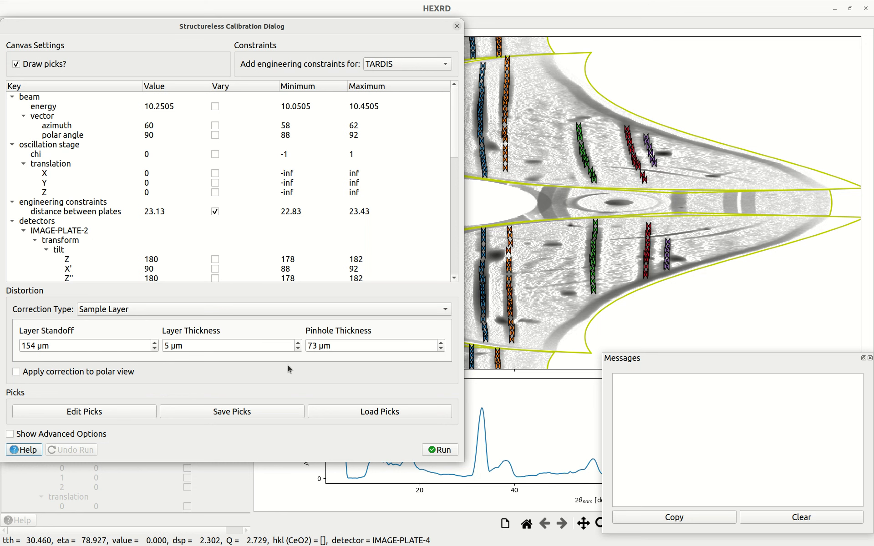
scroll(218, 226, down, 6)
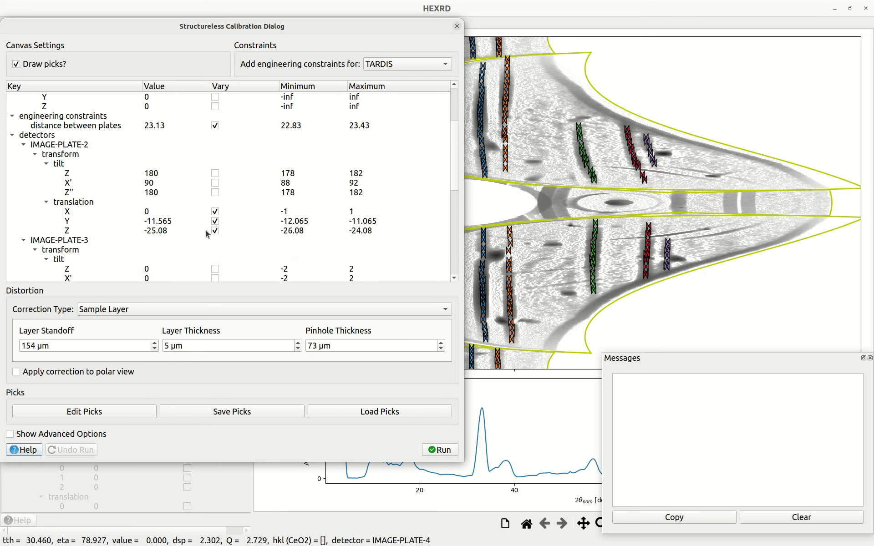
scroll(227, 235, down, 2)
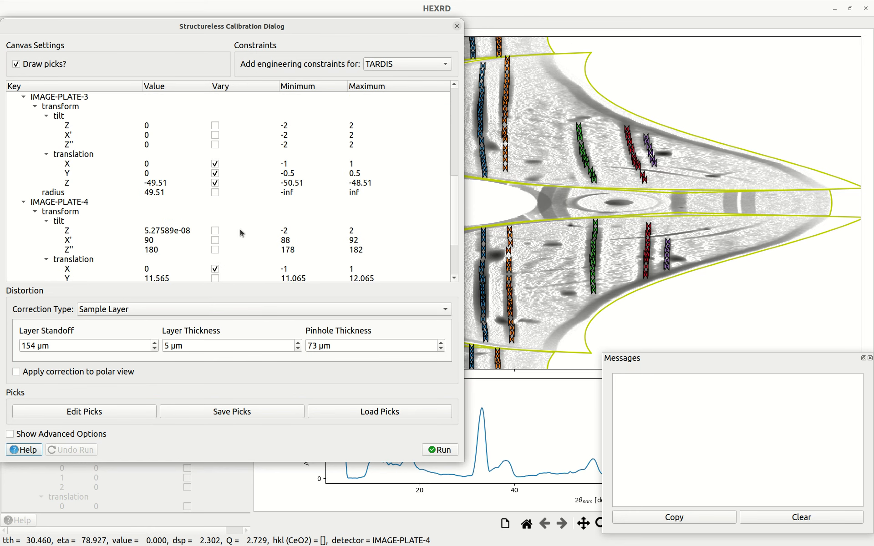
click(434, 450)
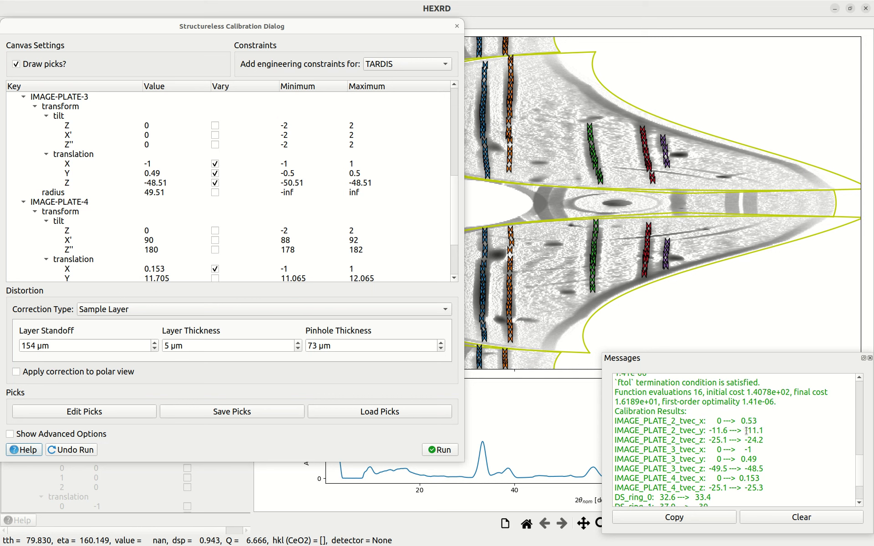
Step: Examine the calibration iterations and results in the messages, including plate translations, plate distance and Debye-Scherrer ring means
scroll(747, 431, up, 3)
scroll(746, 431, up, 6)
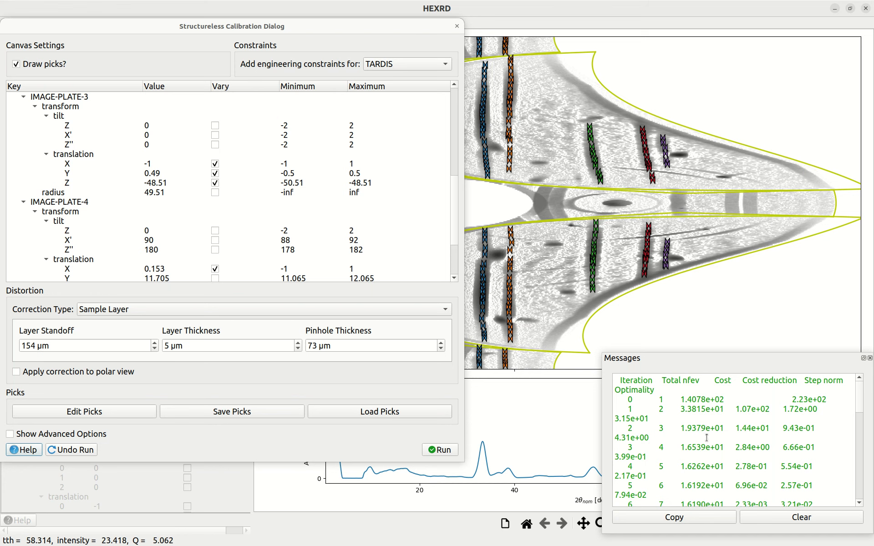
scroll(704, 432, down, 9)
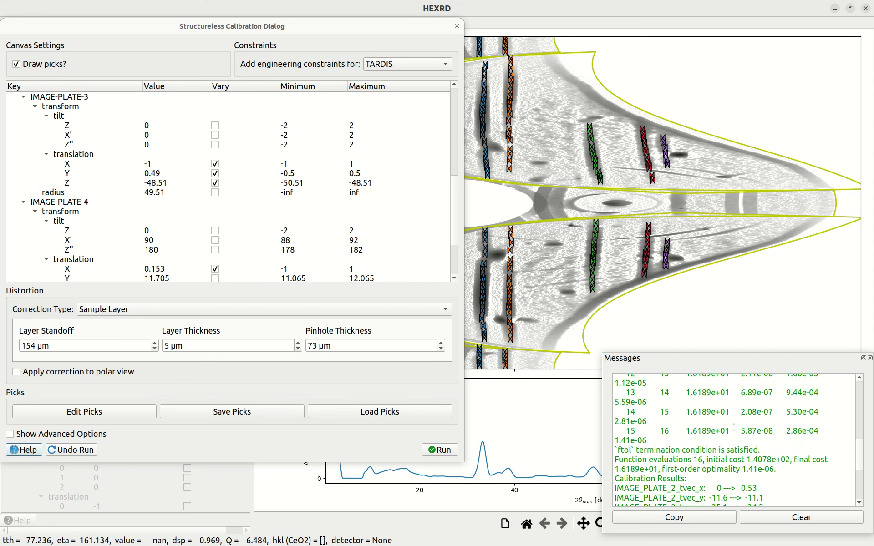
scroll(714, 422, up, 10)
scroll(684, 415, down, 10)
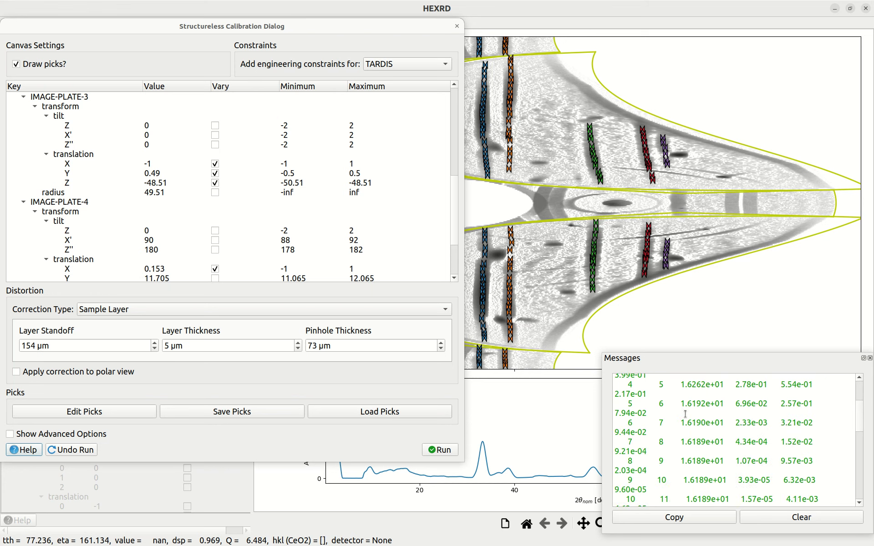
scroll(711, 451, down, 3)
scroll(717, 450, up, 1)
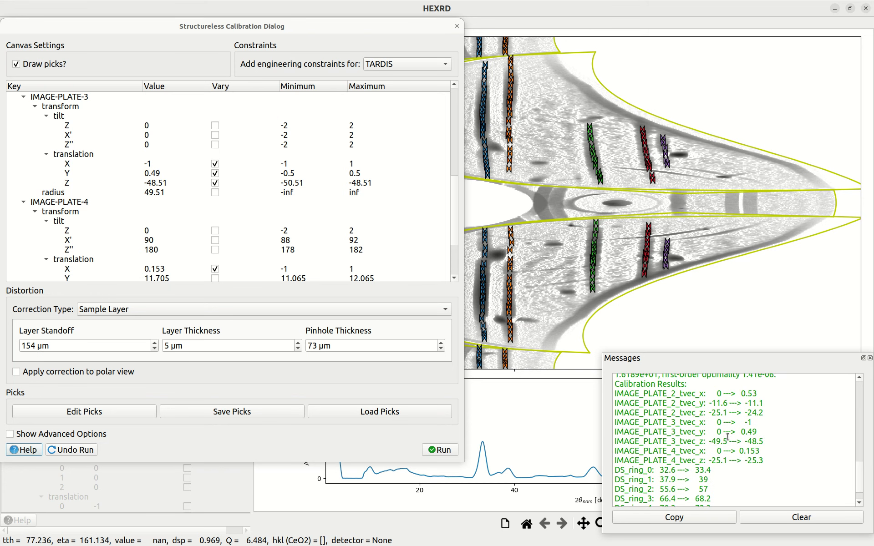
scroll(724, 448, up, 1)
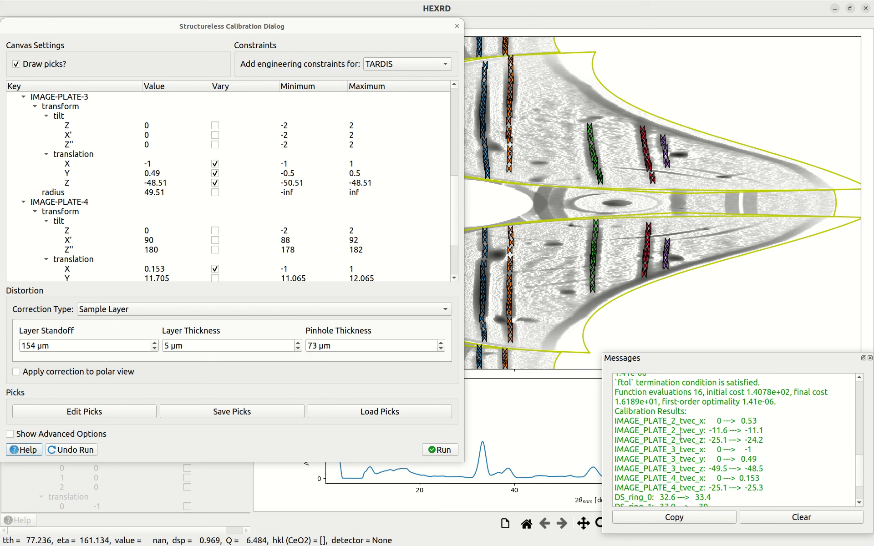
scroll(681, 435, down, 2)
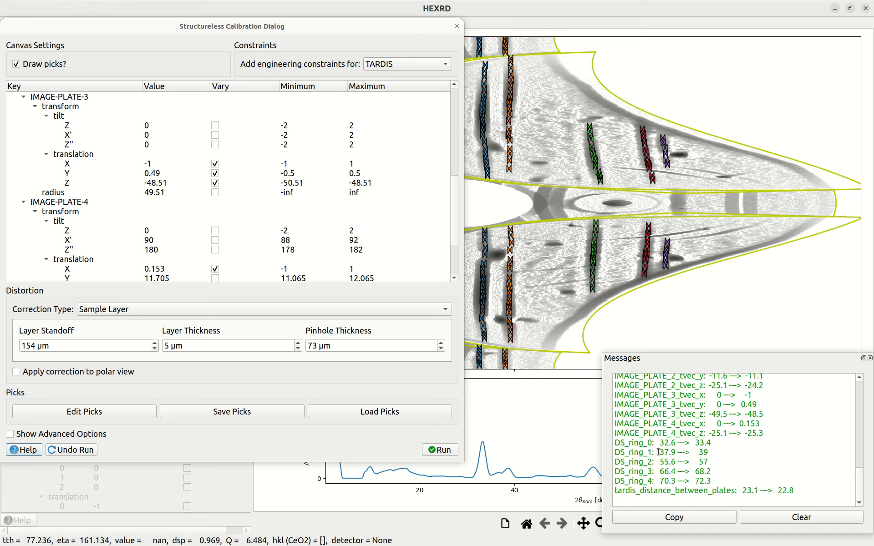
scroll(340, 213, down, 3)
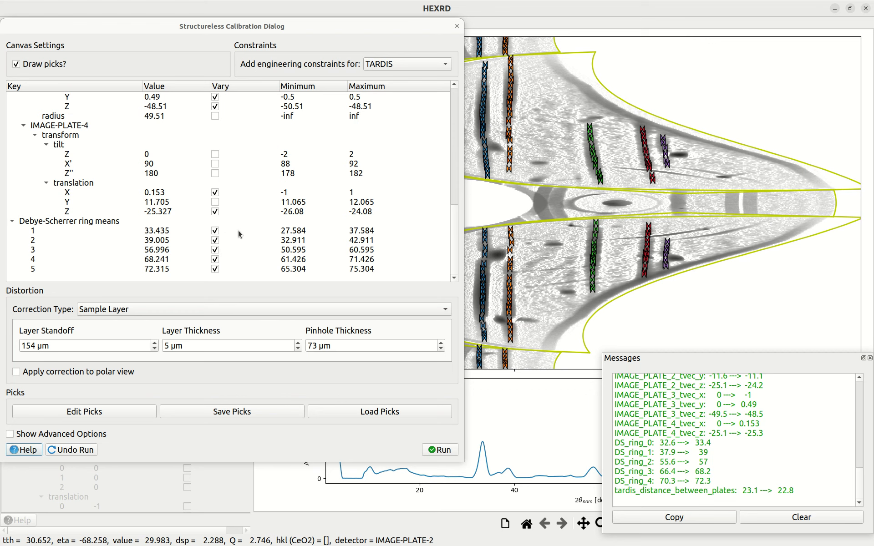
Step: Let the beam vector's azimuth and polar angle vary, and rerun the calibration
scroll(261, 228, up, 12)
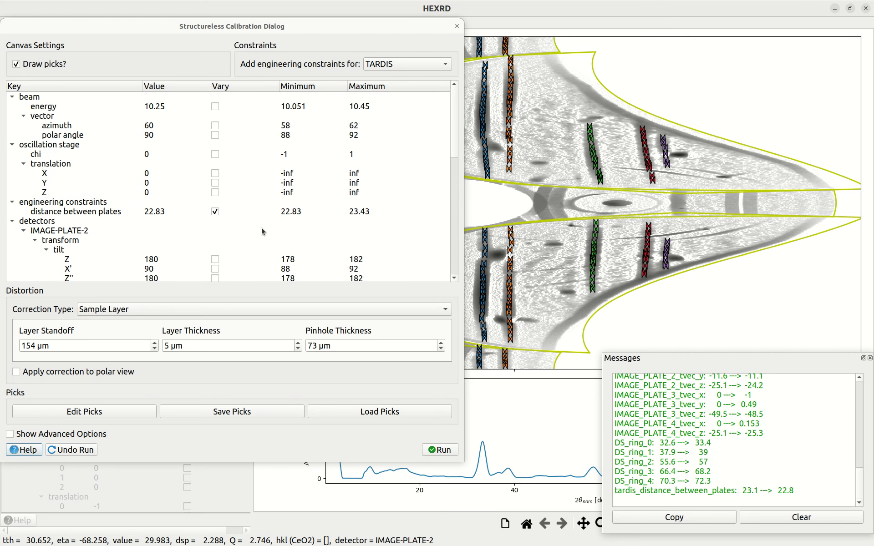
click(215, 135)
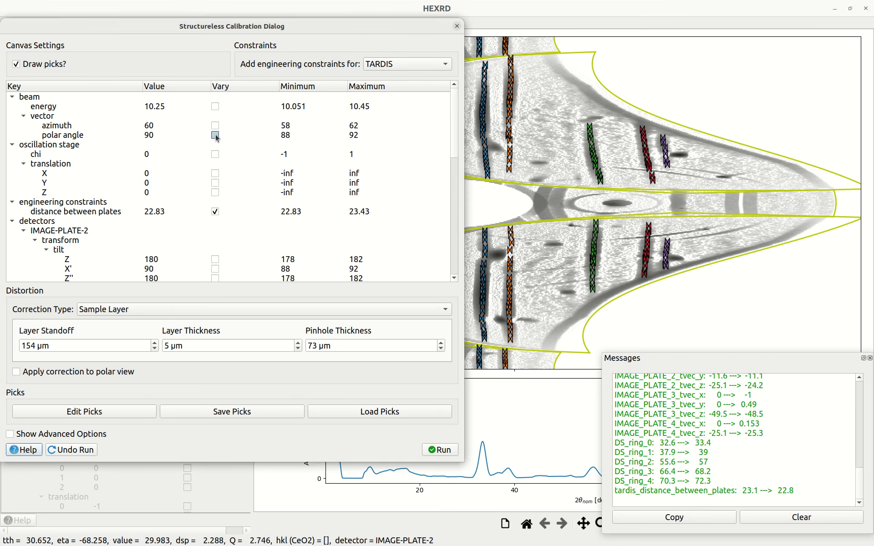
click(215, 126)
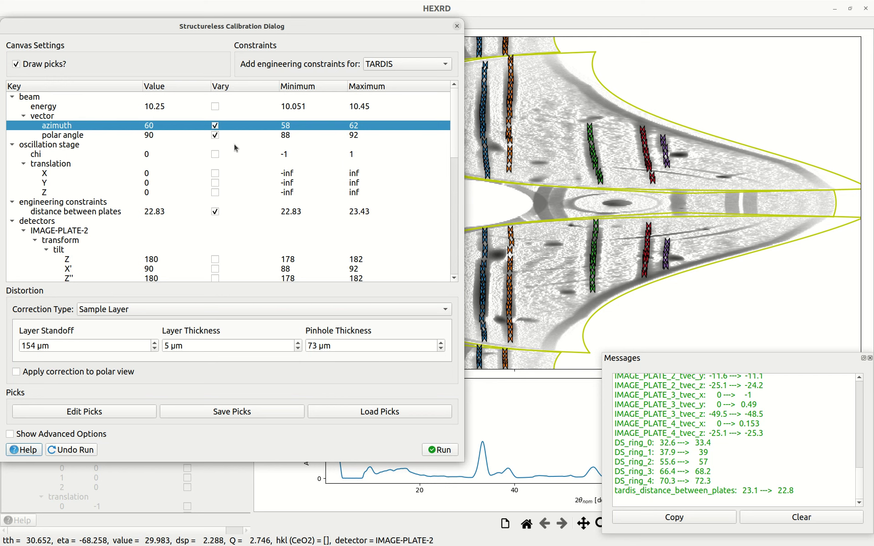
drag(352, 33, 242, 37)
click(330, 454)
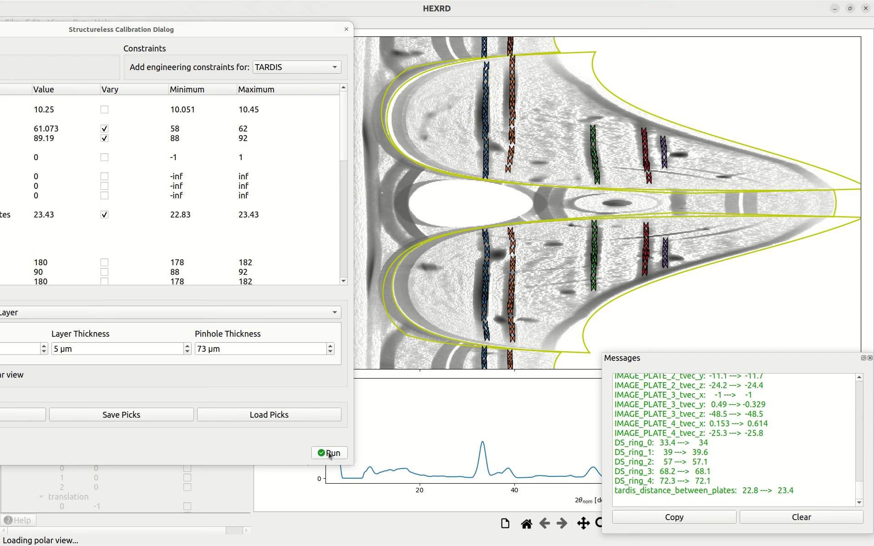
Step: Stop varying the beam vector's azimuth and polar angle, and let the Z'' tilt vary for IMAGE-PLATE-2, IMAGE-PLATE-3 and IMAGE-PLATE-4
drag(222, 27, 351, 32)
click(247, 146)
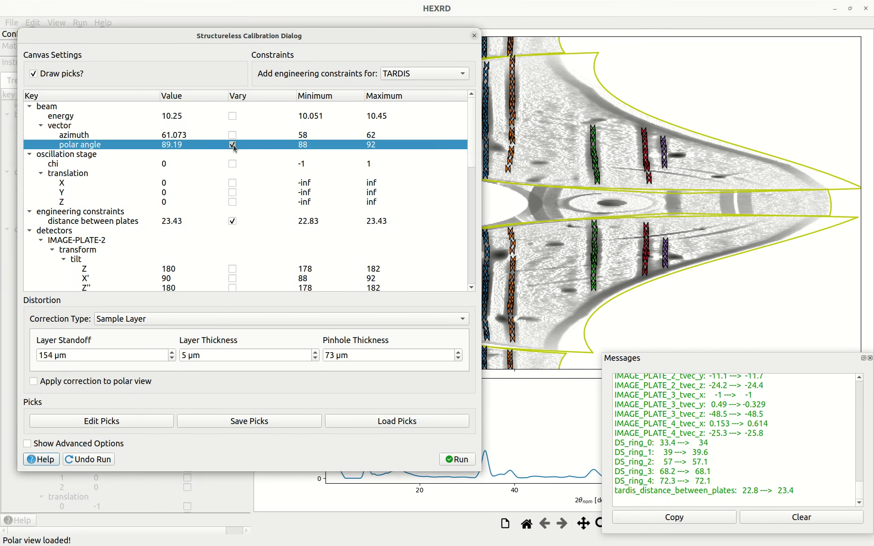
scroll(254, 233, down, 3)
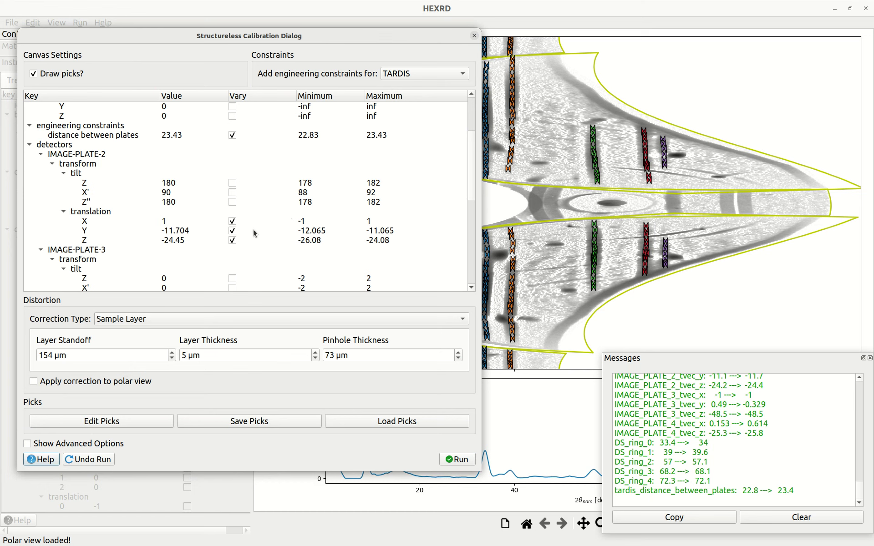
click(233, 202)
scroll(254, 213, down, 2)
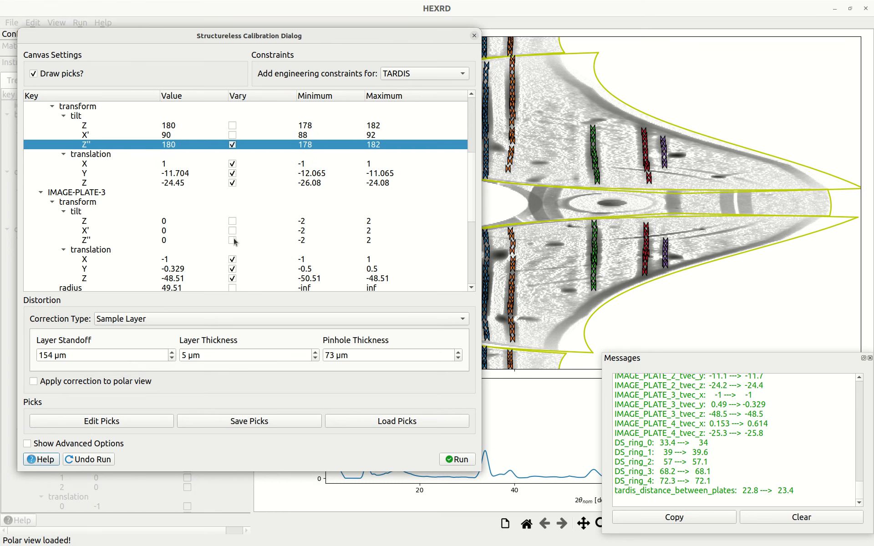
click(233, 240)
scroll(260, 226, down, 3)
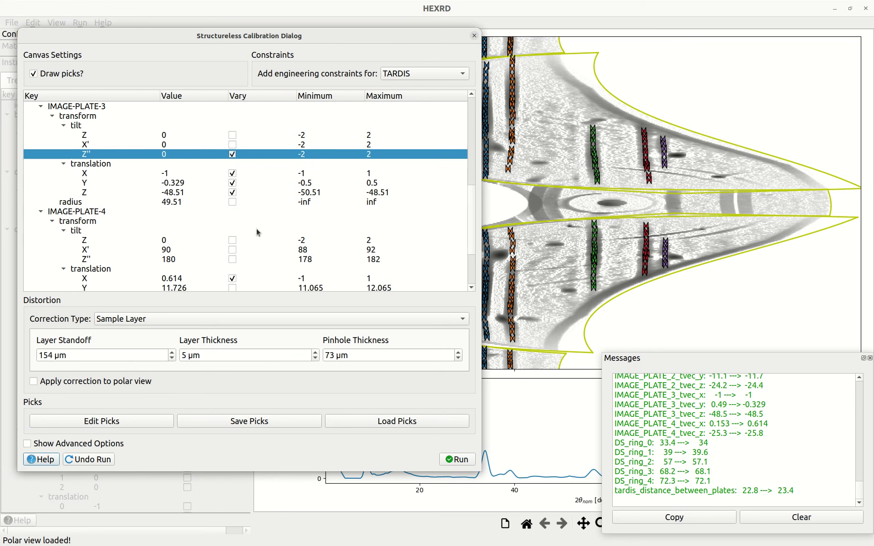
click(233, 259)
Step: Rerun the structureless calibration with the three plate tilts included in the refinement
scroll(339, 126, up, 8)
drag(357, 32, 203, 34)
click(303, 461)
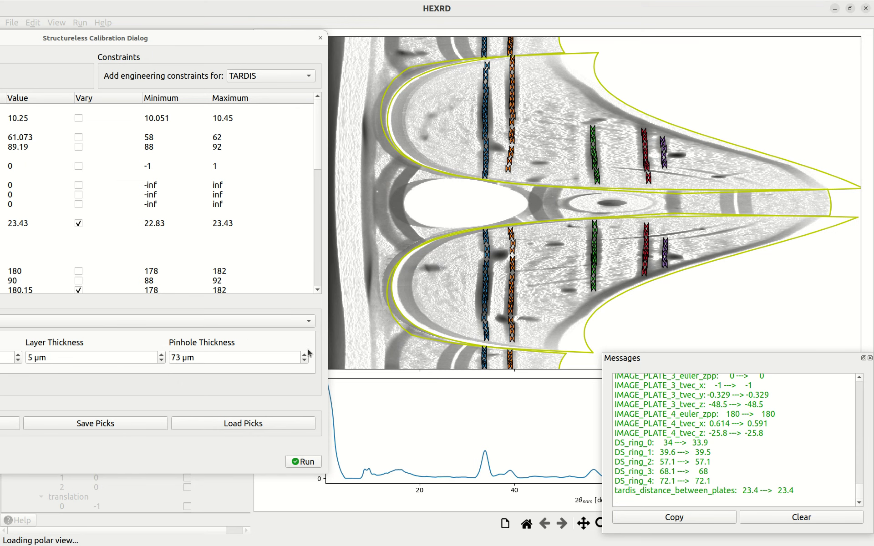
Step: Let the beam vector's azimuth and polar angle vary again, and rerun the calibration
drag(175, 42, 316, 48)
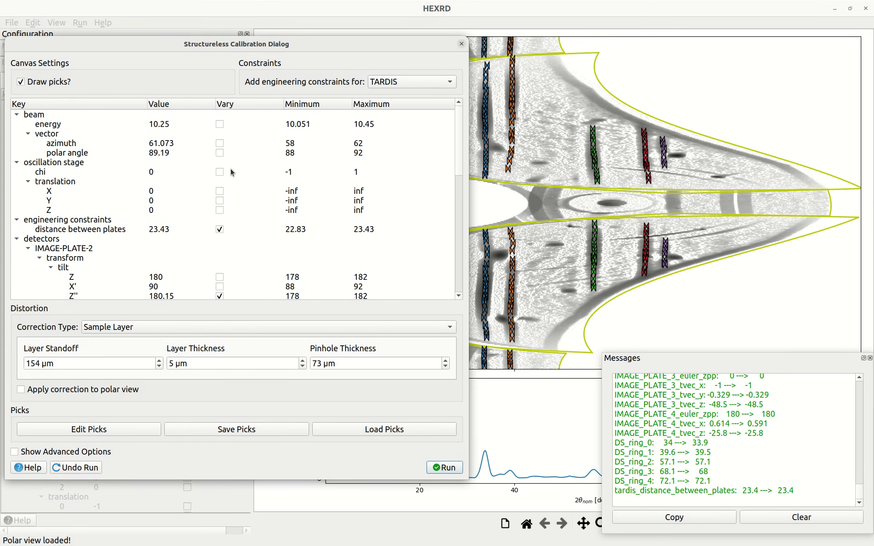
click(219, 143)
click(221, 154)
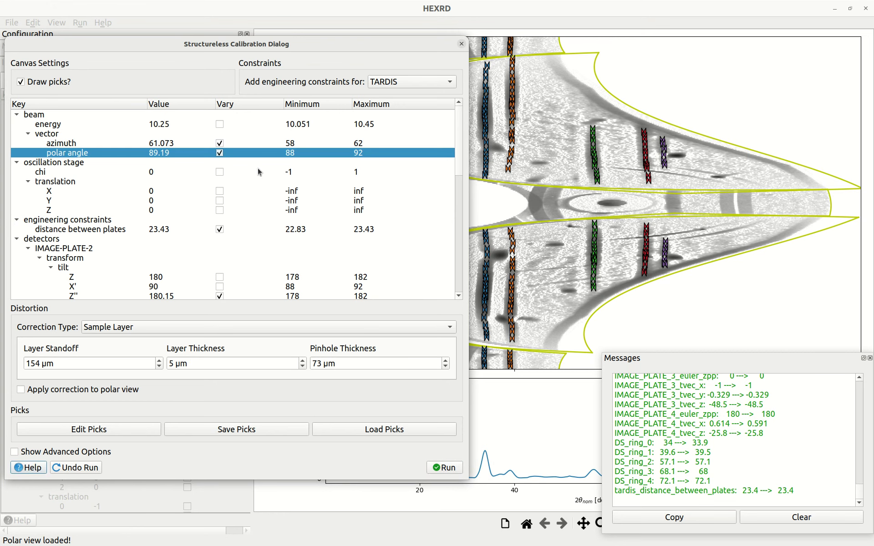
click(442, 469)
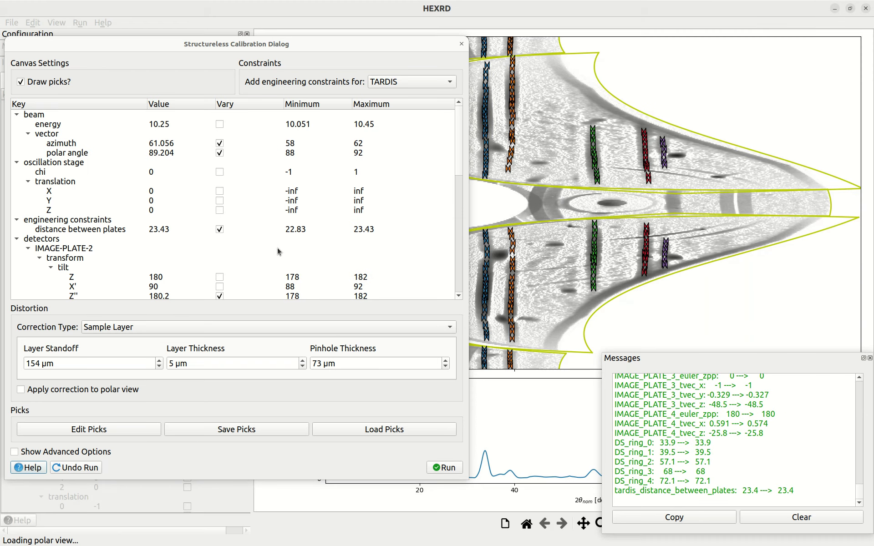
Step: Hold IMAGE-PLATE-3's Z'' tilt and X, Y and Z translations fixed, then rerun the calibration and review its results
scroll(274, 208, down, 2)
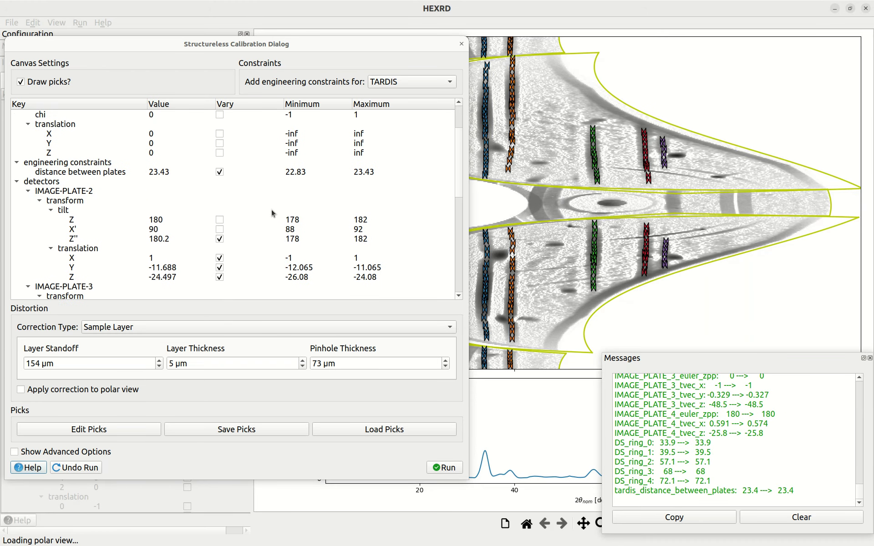
scroll(274, 208, down, 3)
scroll(217, 257, down, 1)
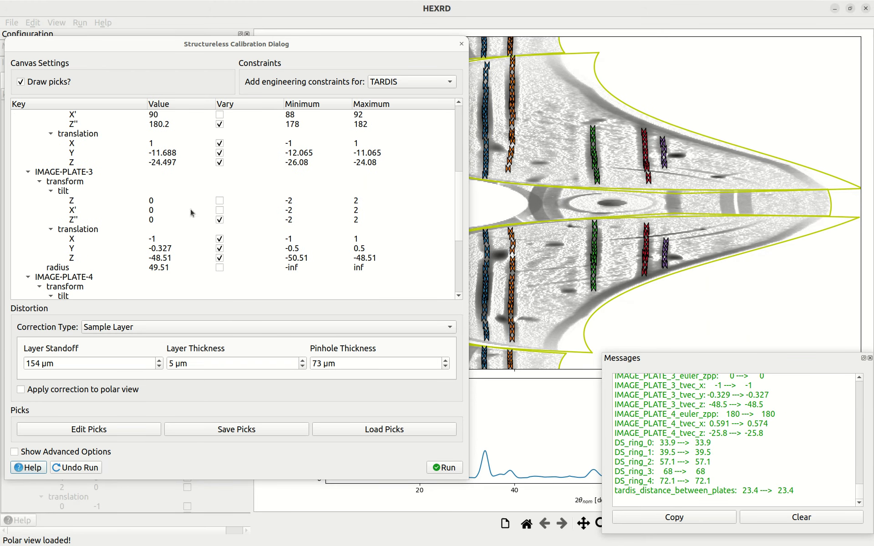
click(219, 219)
click(220, 239)
click(219, 248)
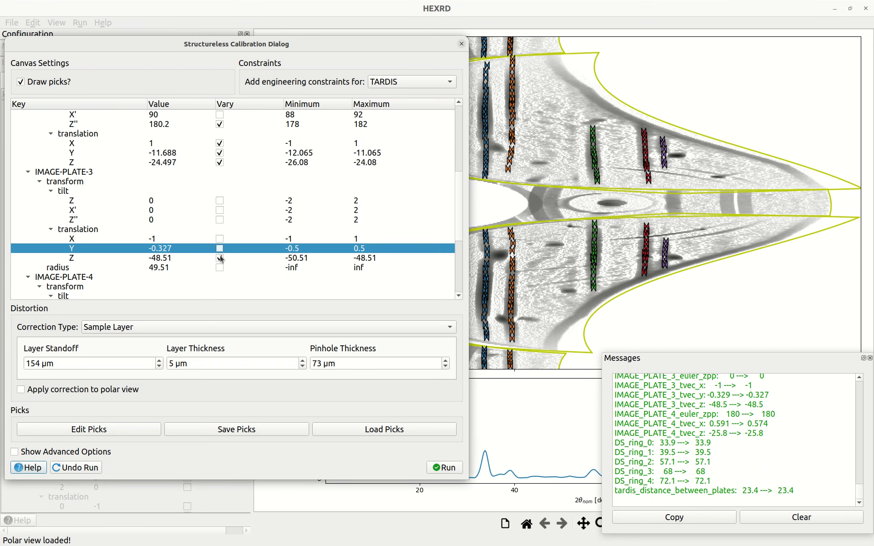
click(219, 258)
drag(327, 43, 239, 42)
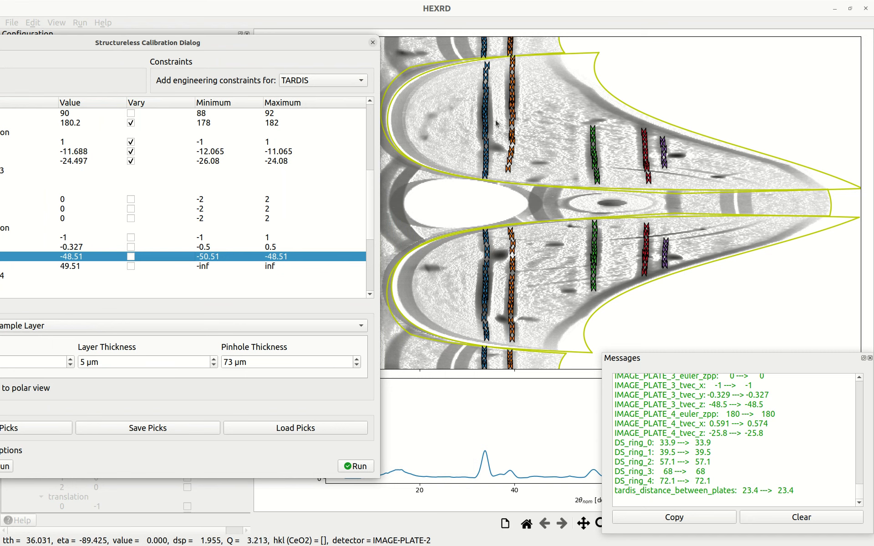
click(358, 469)
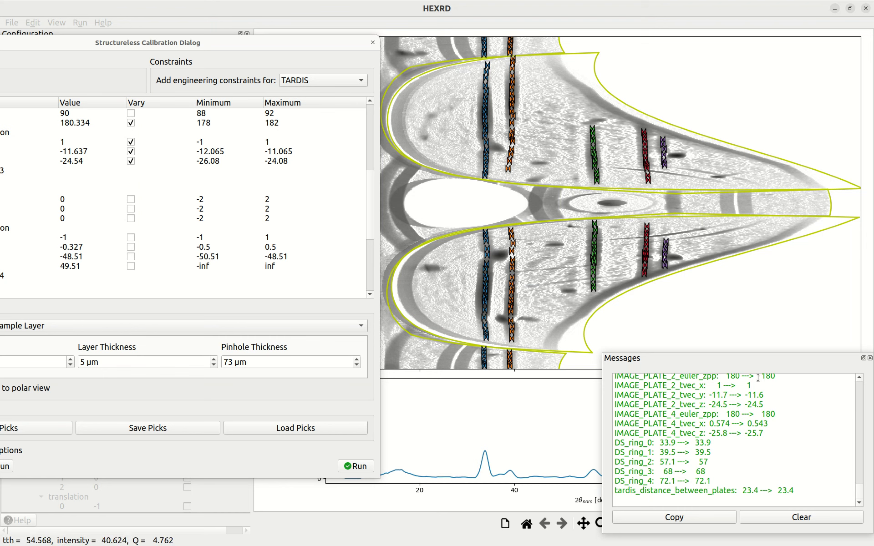
scroll(703, 425, up, 4)
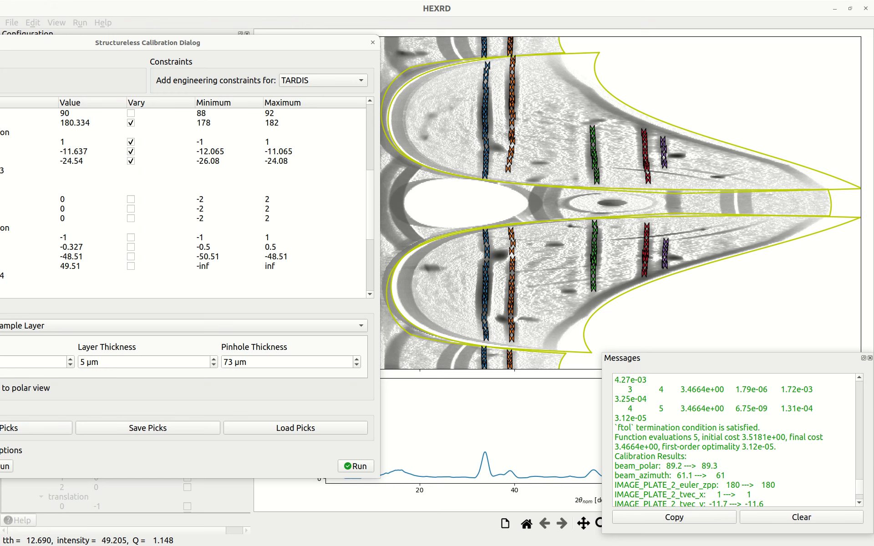
Step: Apply the sample layer correction to the polar view and close the structureless calibration
drag(251, 44, 355, 47)
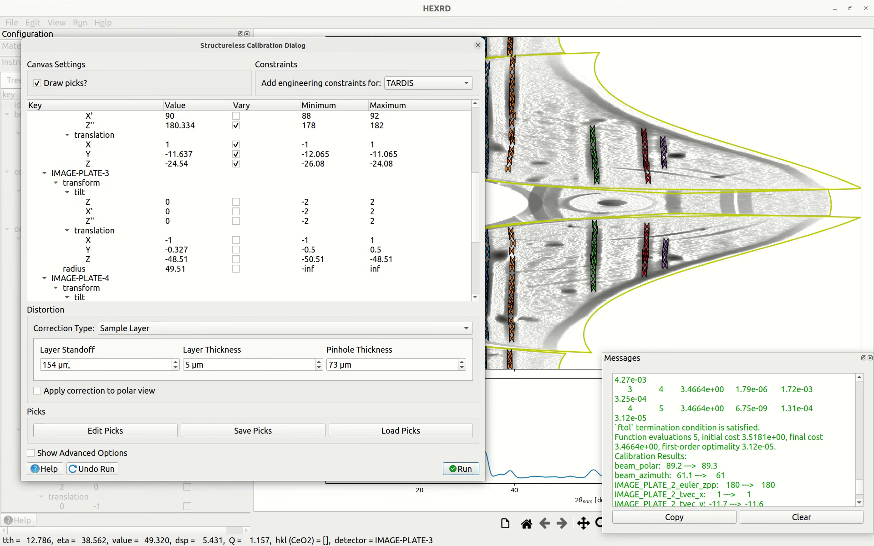
click(79, 395)
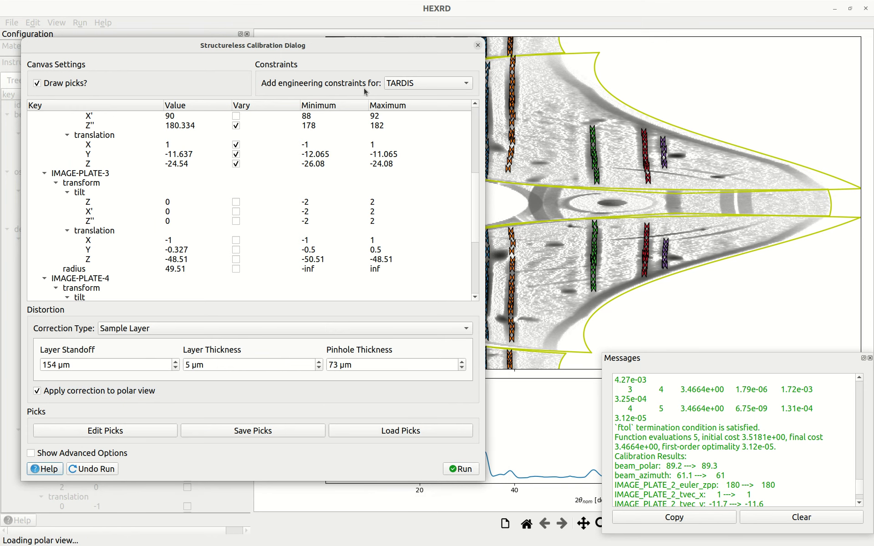
drag(384, 50, 343, 46)
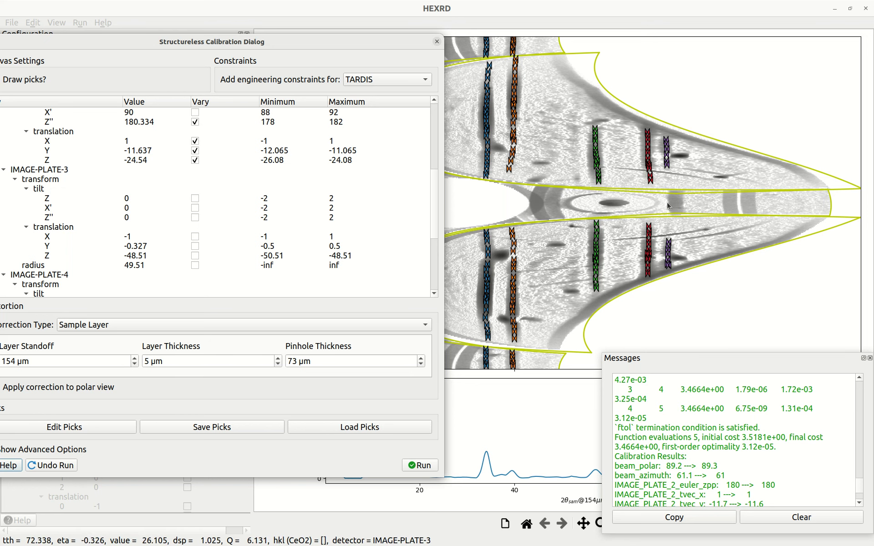
drag(319, 42, 340, 44)
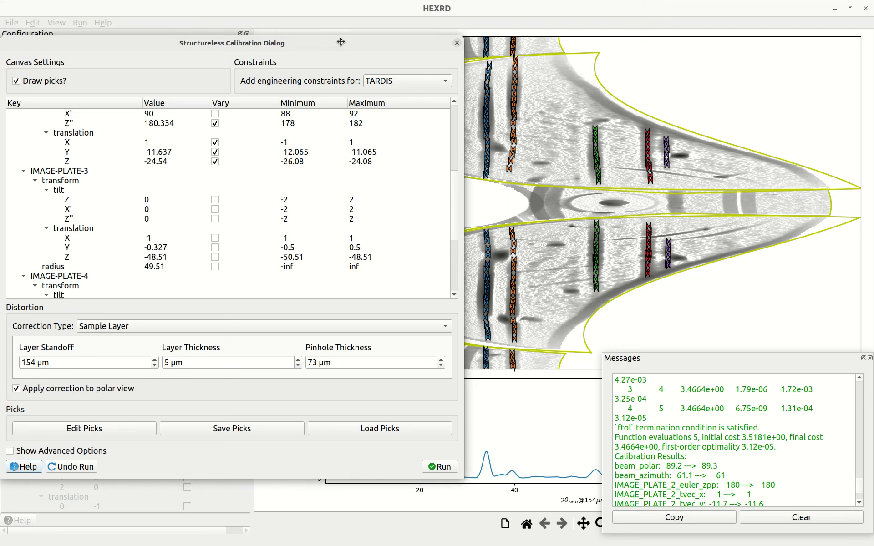
click(457, 43)
Step: Show the Image Mode settings for the polar view
click(33, 22)
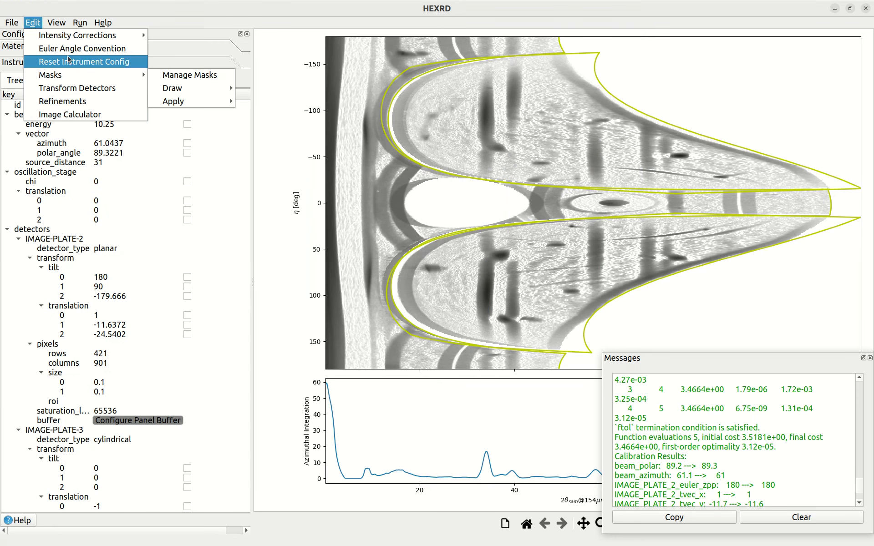
mouse_move(67, 23)
mouse_move(130, 35)
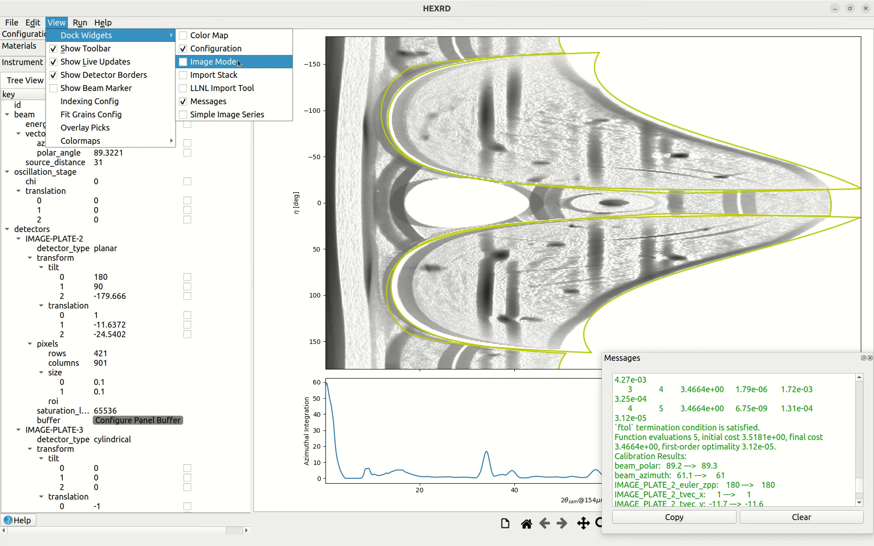
click(247, 60)
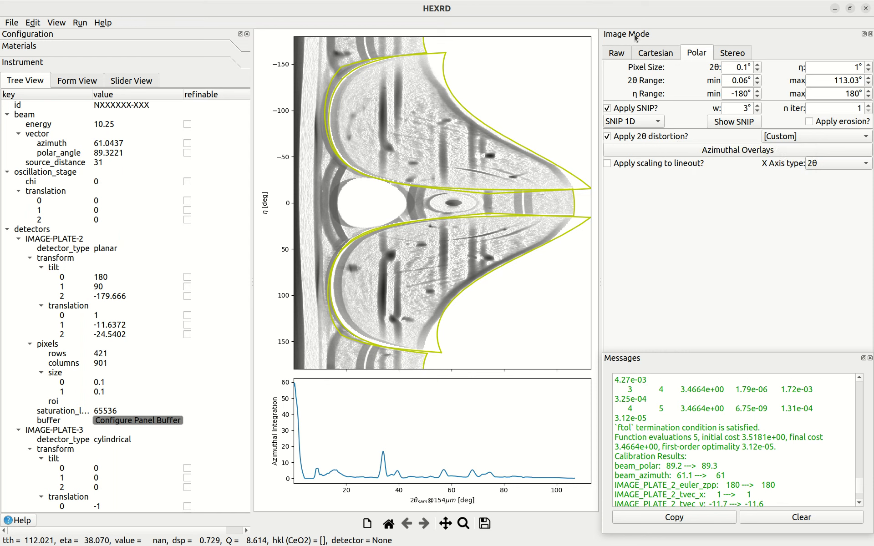
Step: Compare the polar view without and with the custom 2θ distortion, leaving the distortion applied
click(781, 137)
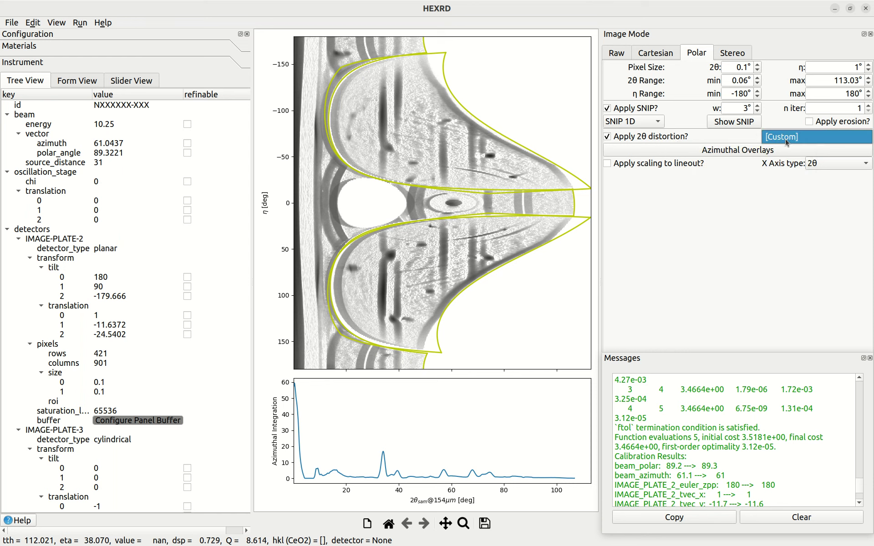
click(786, 141)
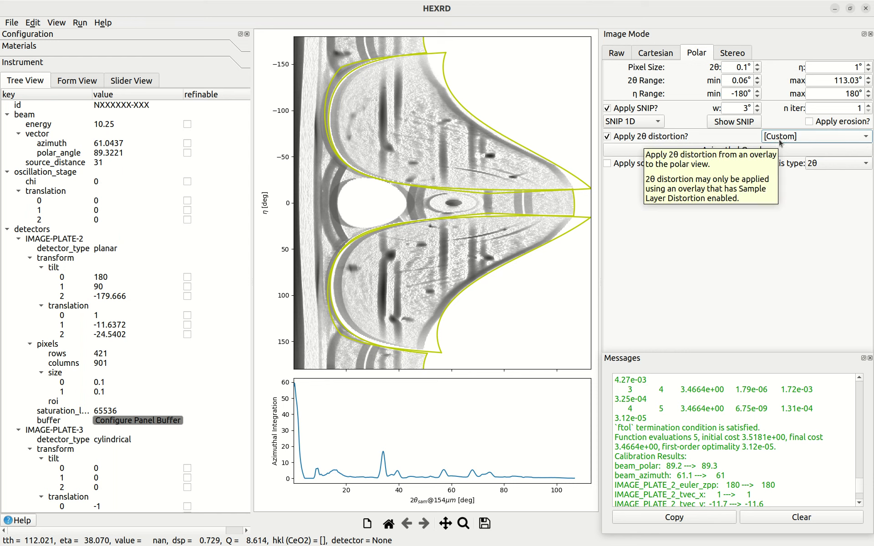
click(675, 137)
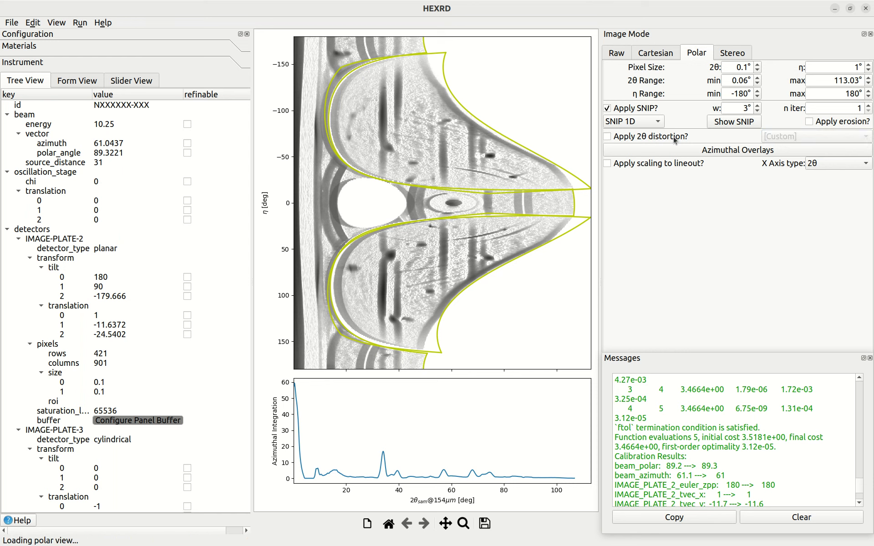
click(675, 140)
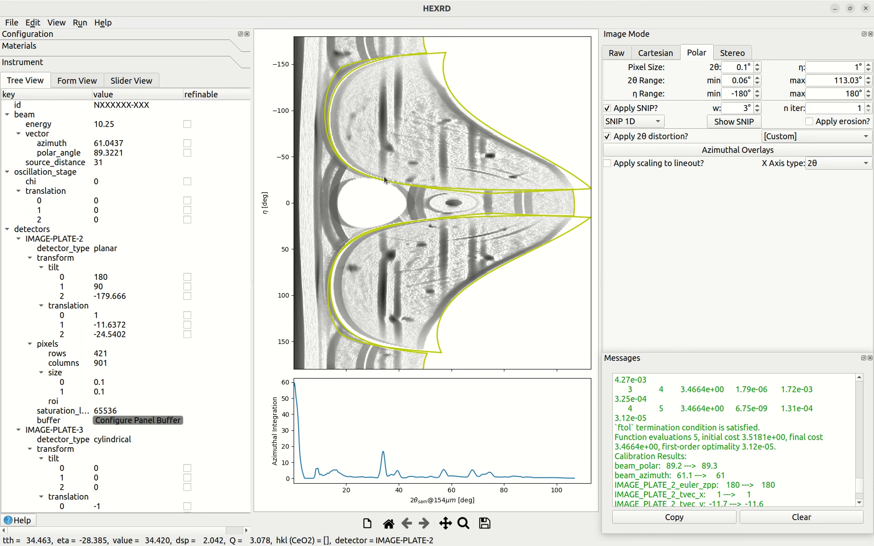
Step: Zoom in on the peaks of the azimuthal integration lineout, then restore the previous view
click(463, 523)
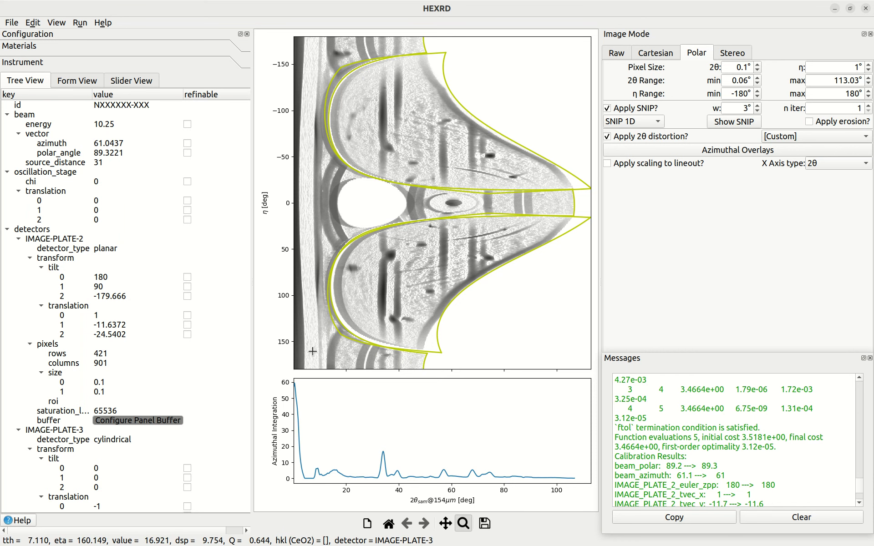
drag(308, 444, 577, 483)
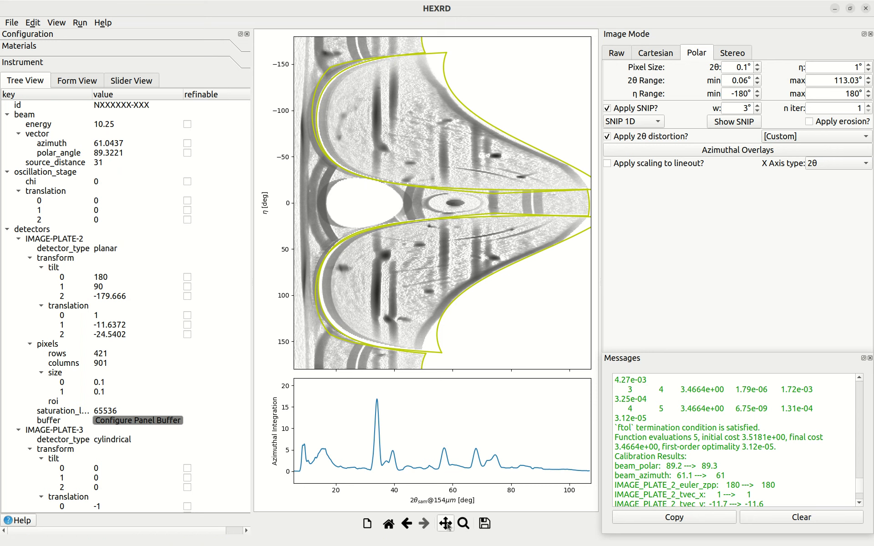
click(406, 524)
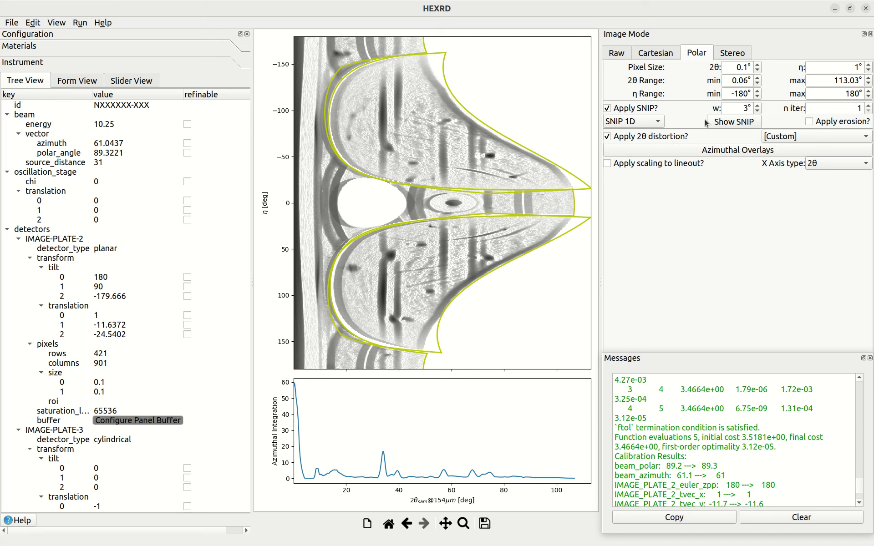
Step: Turn off the SNIP background subtraction in the polar view and show the Color Map settings
click(644, 110)
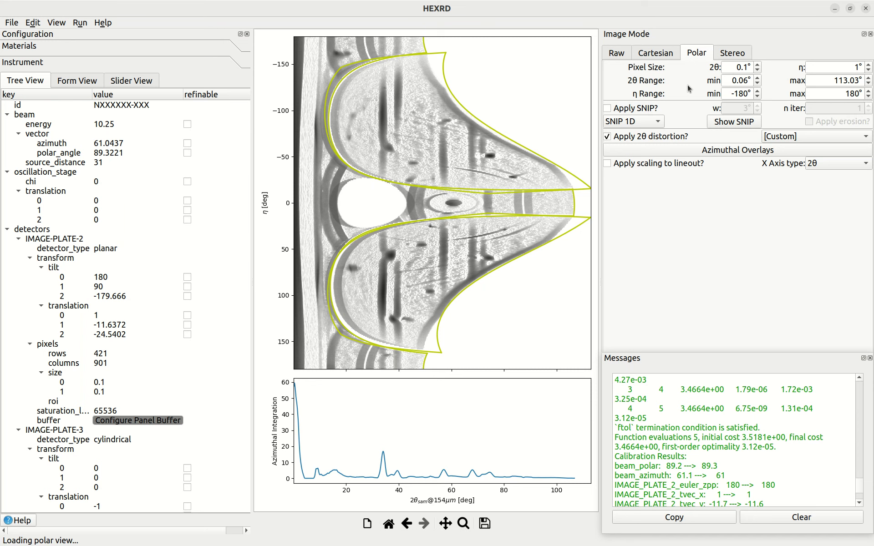
click(56, 22)
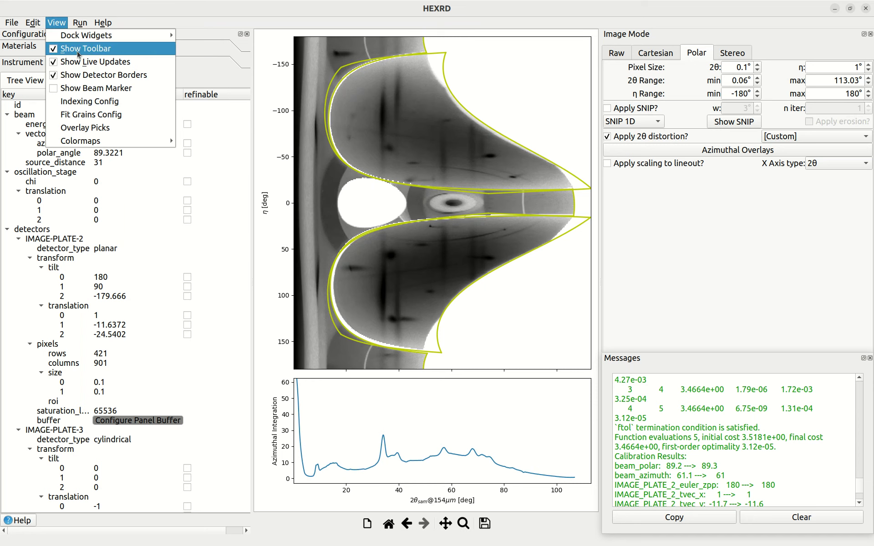
mouse_move(168, 35)
click(236, 39)
Step: Automatically adjust the brightness and contrast of the polar image without SNIP
click(694, 86)
click(405, 309)
drag(427, 230, 720, 207)
click(706, 283)
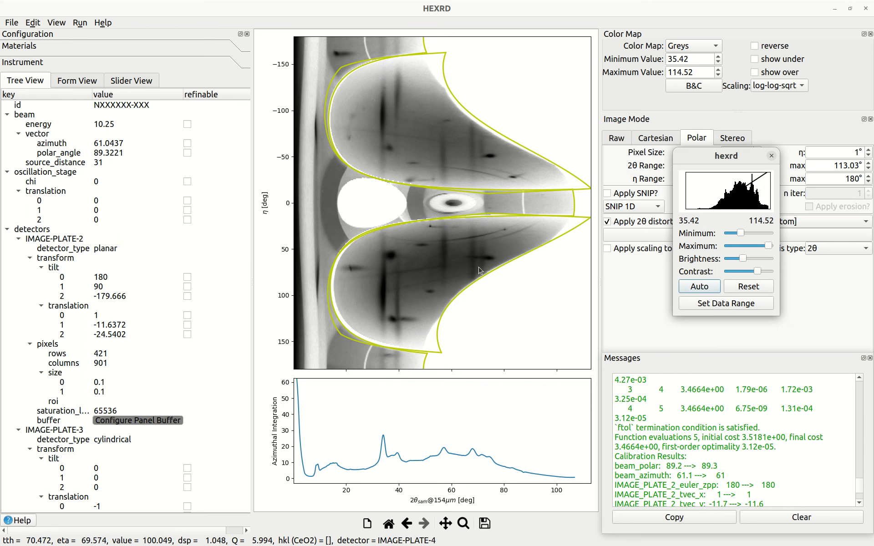
click(772, 157)
Step: Apply SNIP to the polar view again and automatically readjust its brightness and contrast
click(653, 194)
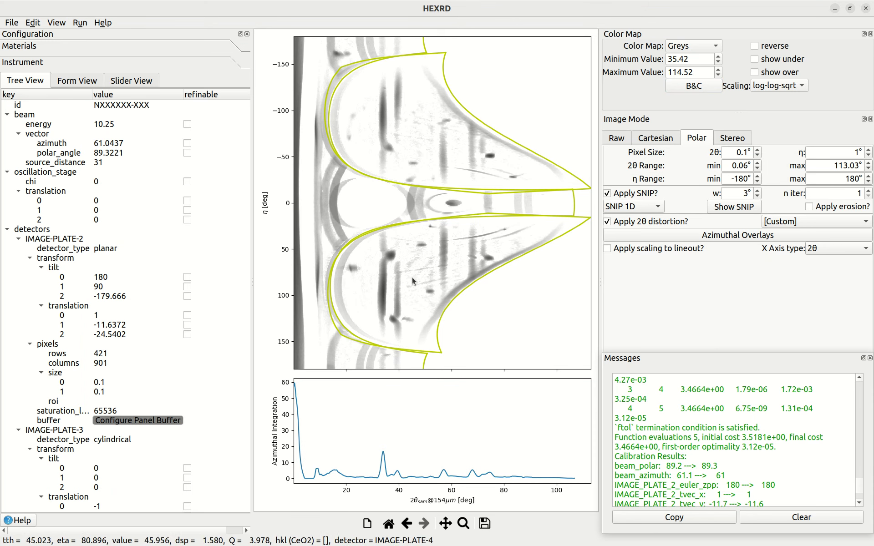
click(692, 86)
click(416, 313)
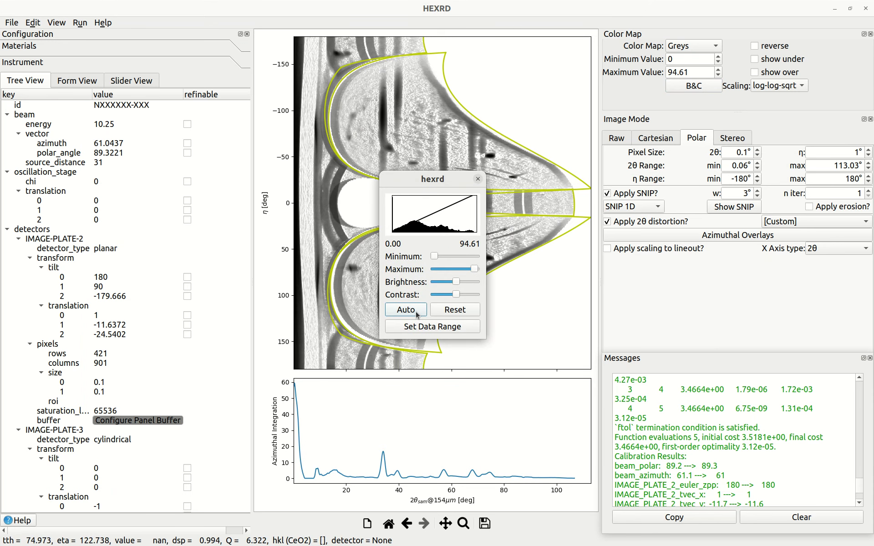
click(478, 179)
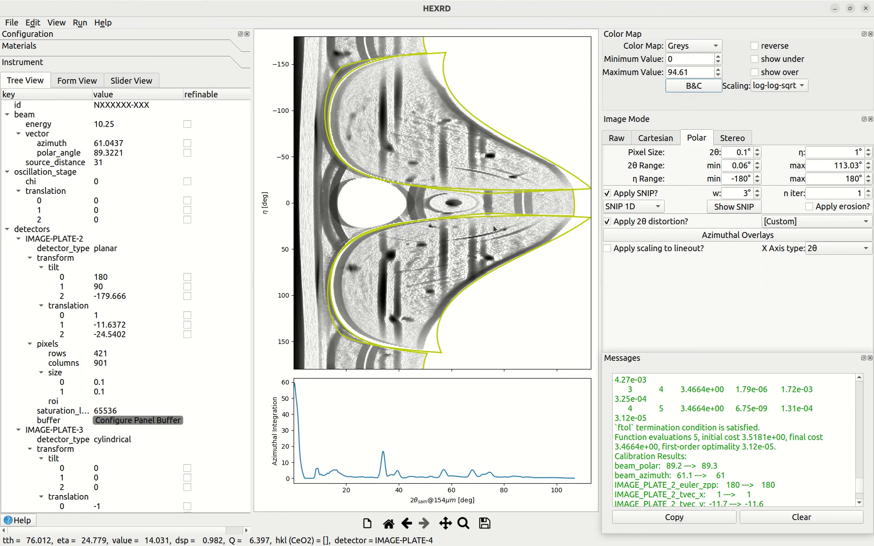